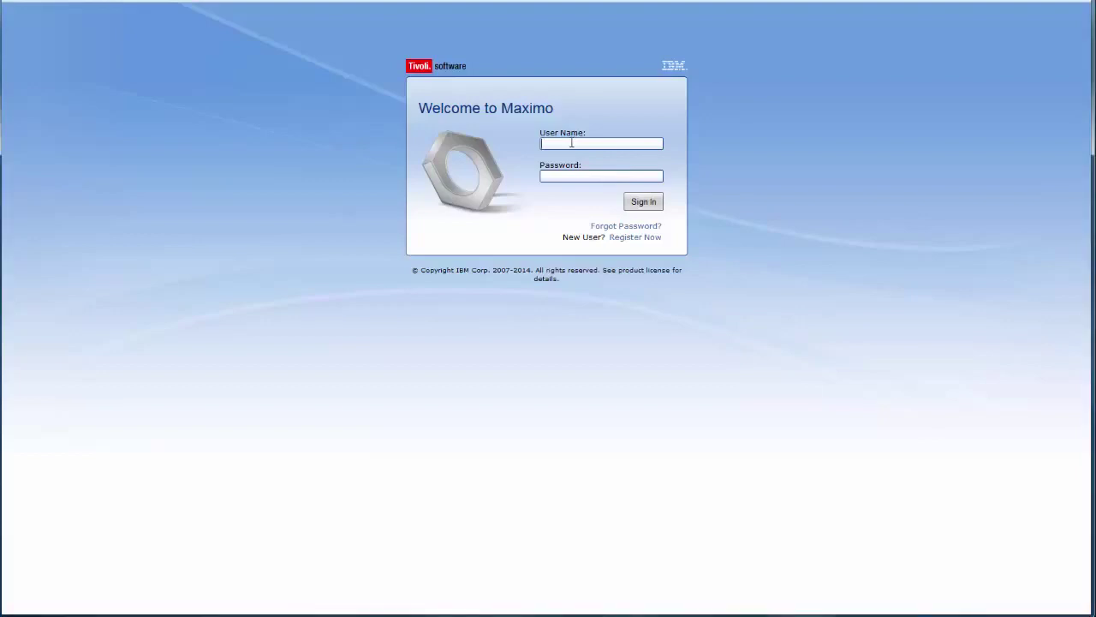
# Log in with the administrator credentials and dismiss the browser's remember-password prompt
pyautogui.write('xad')
pyautogui.write('ma')
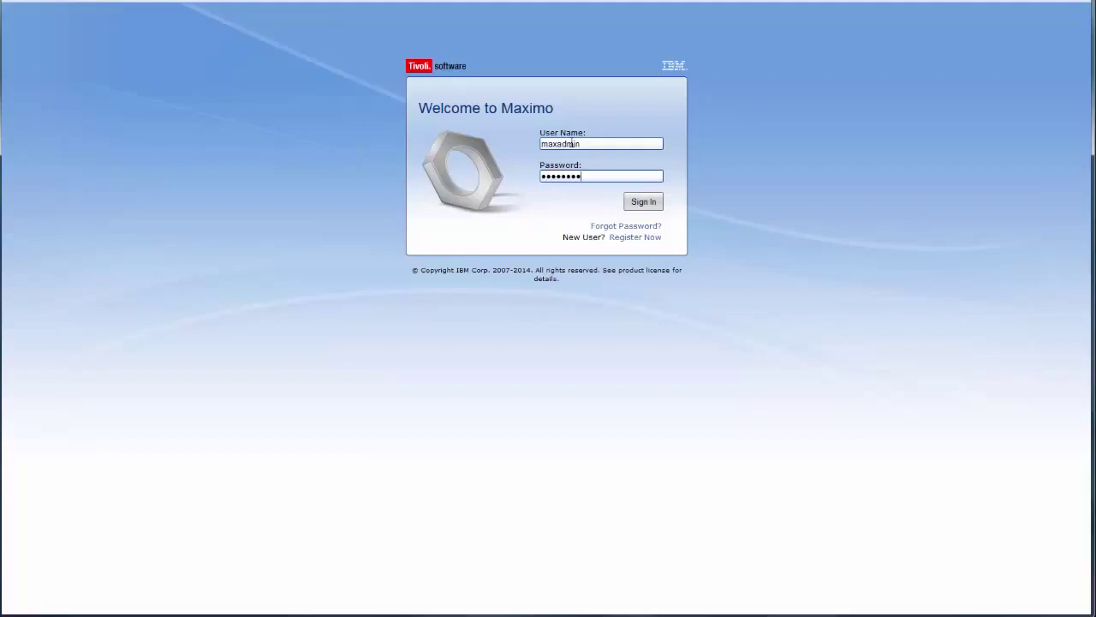
pyautogui.press('Return')
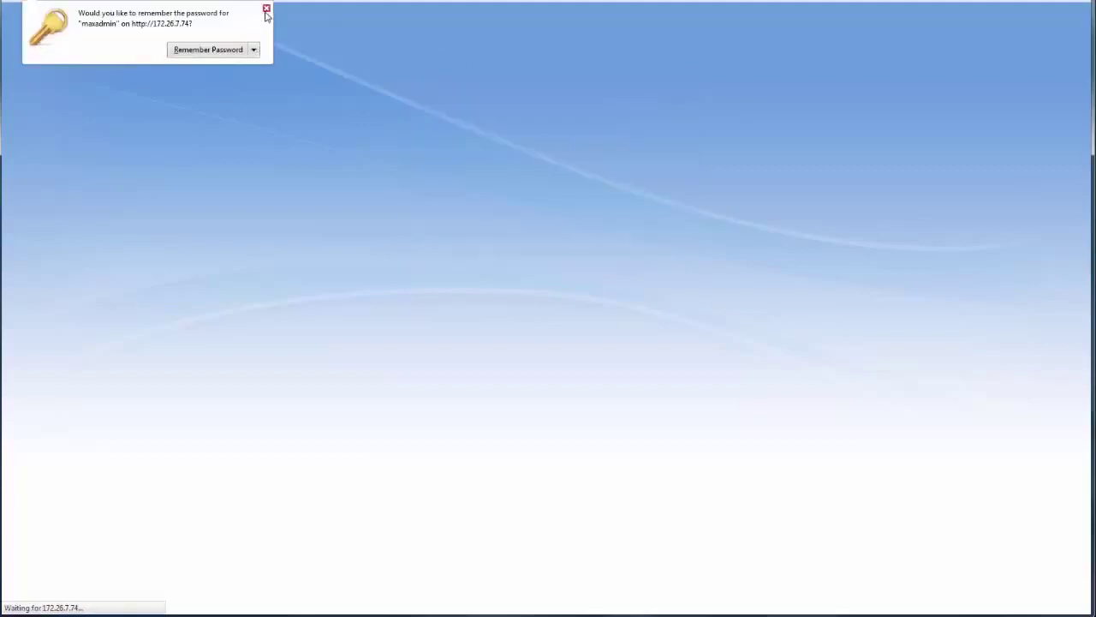
pyautogui.click(266, 9)
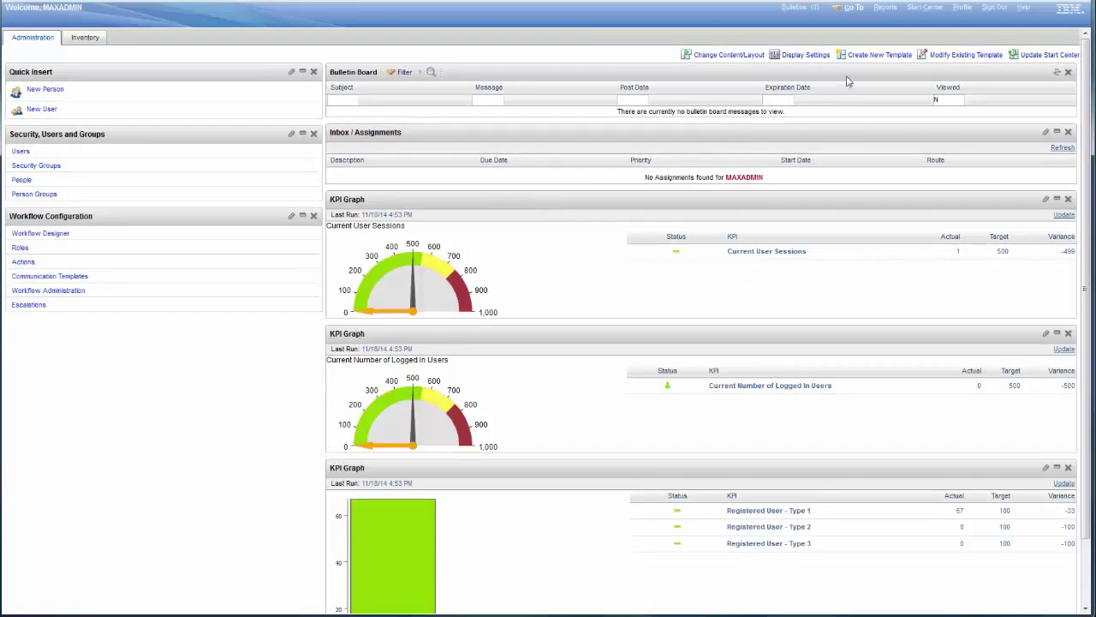
# Go to Platform Configuration > Launch in Context and start a new launch entry record
pyautogui.click(853, 9)
pyautogui.moveTo(875, 246)
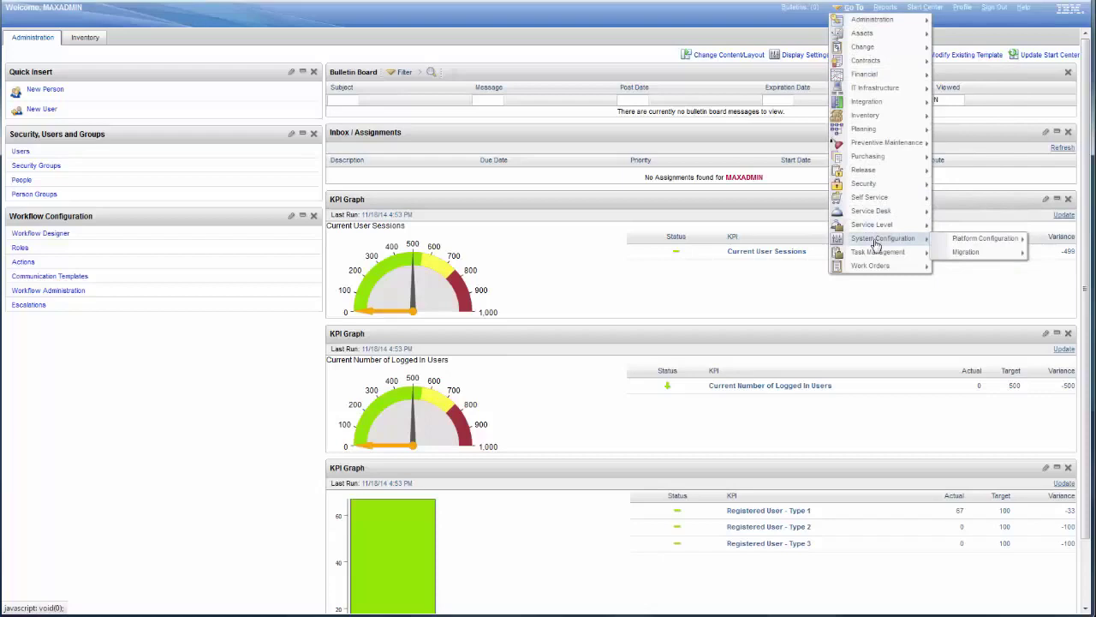
pyautogui.moveTo(985, 238)
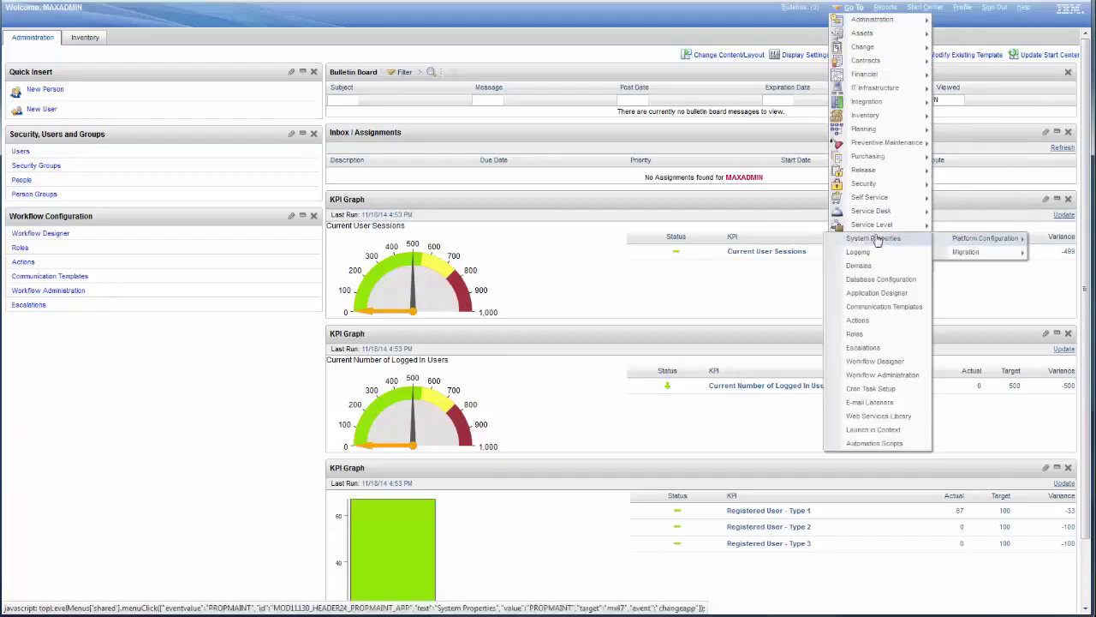
pyautogui.click(872, 430)
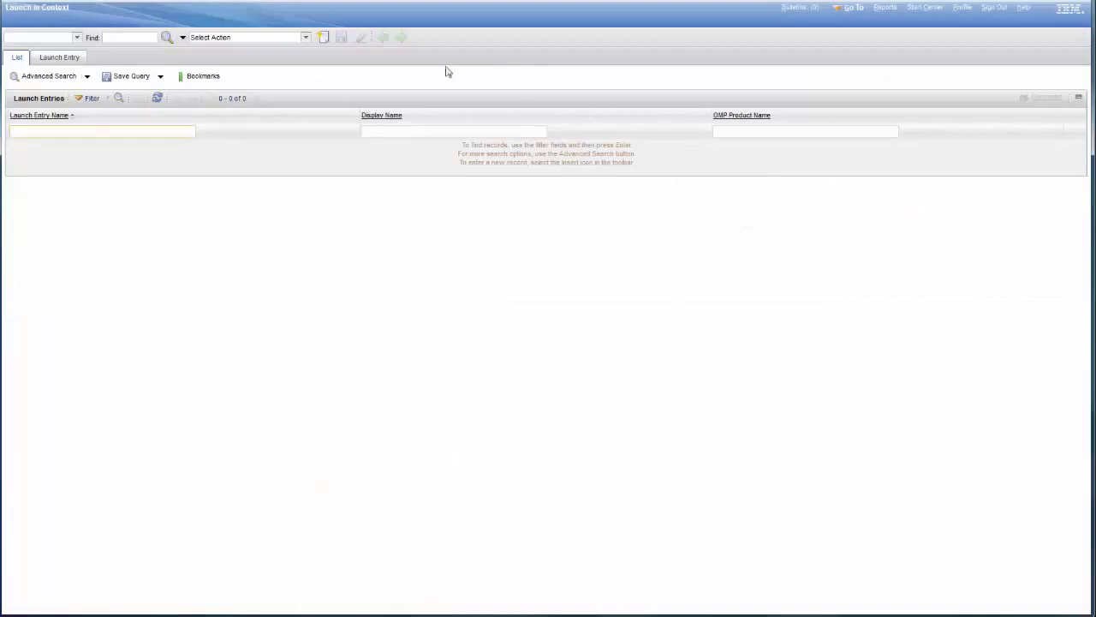
pyautogui.click(322, 38)
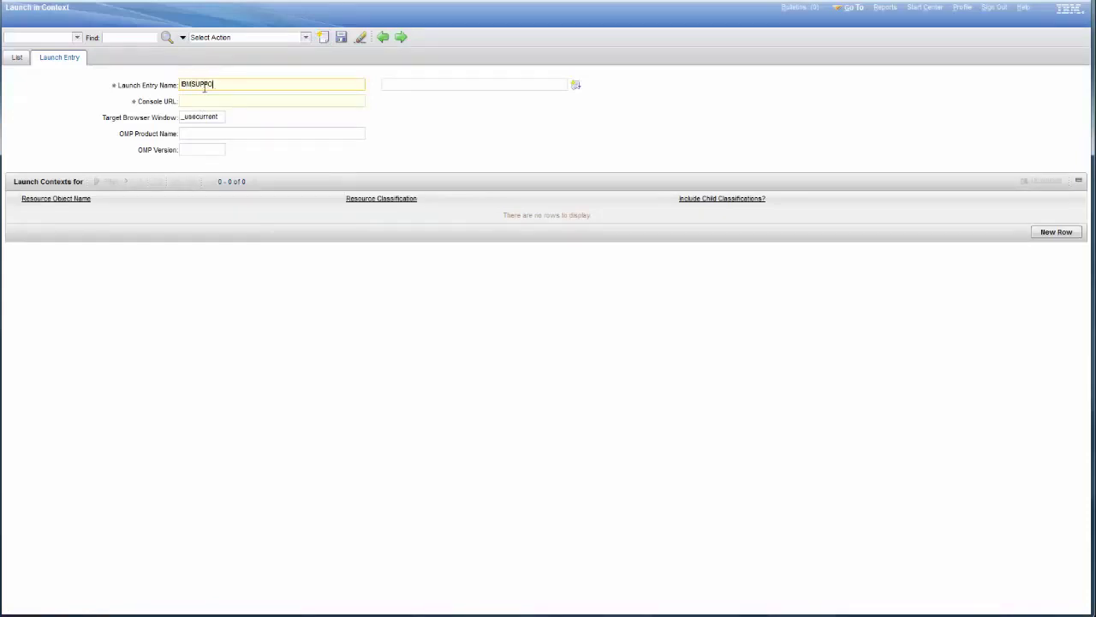
# Describe the entry as IBM Support Portal, paste the support page URL as Console URL, target _blank
pyautogui.click(413, 86)
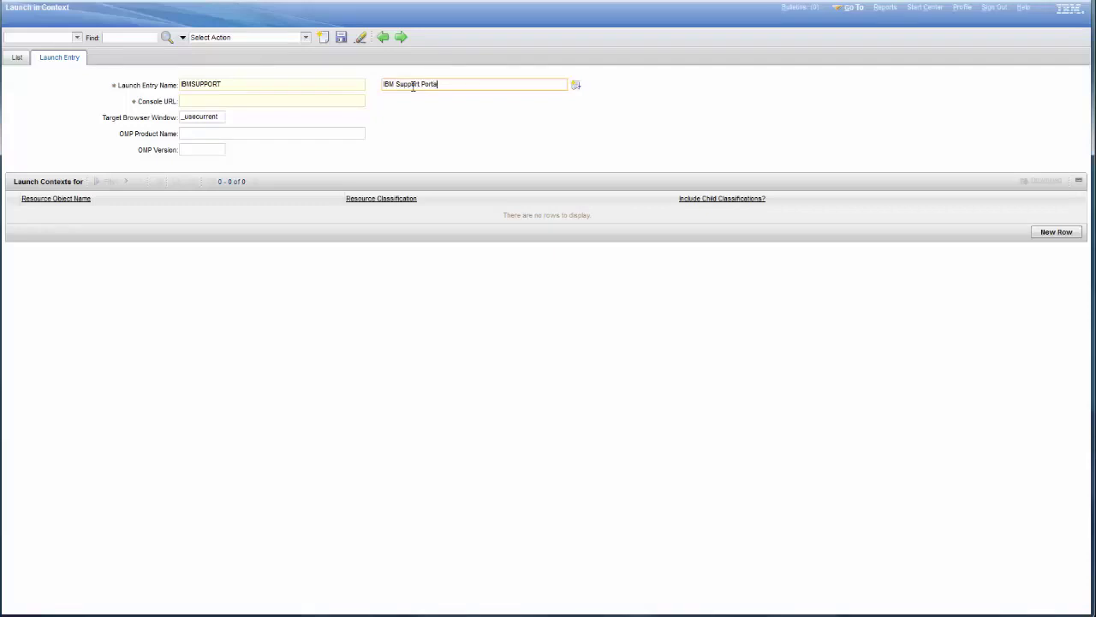
pyautogui.click(214, 104)
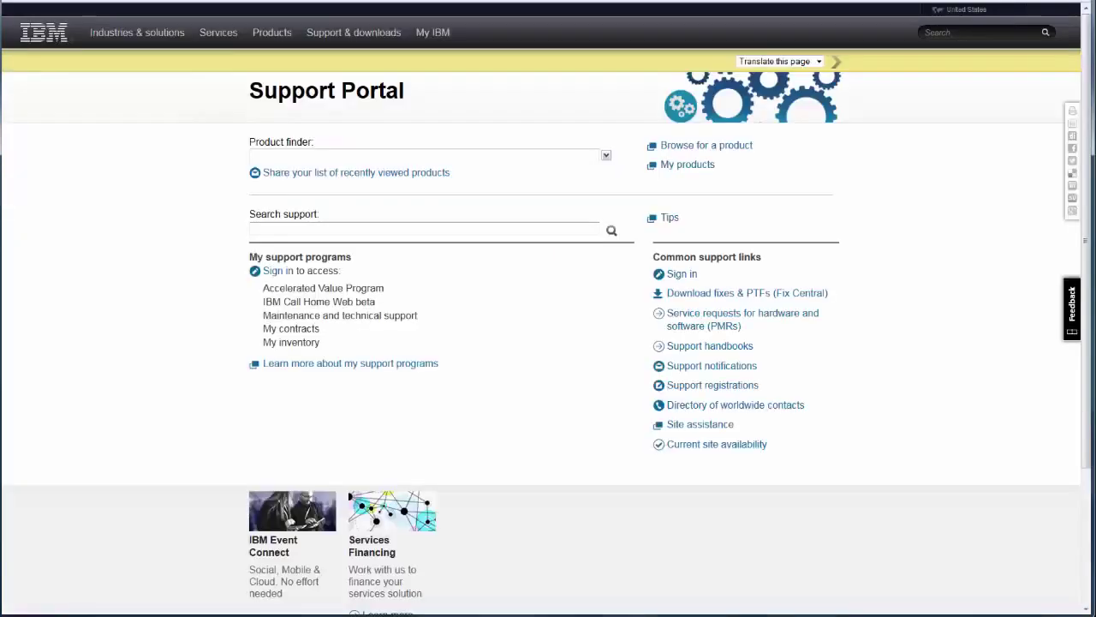
pyautogui.rightClick(161, 0)
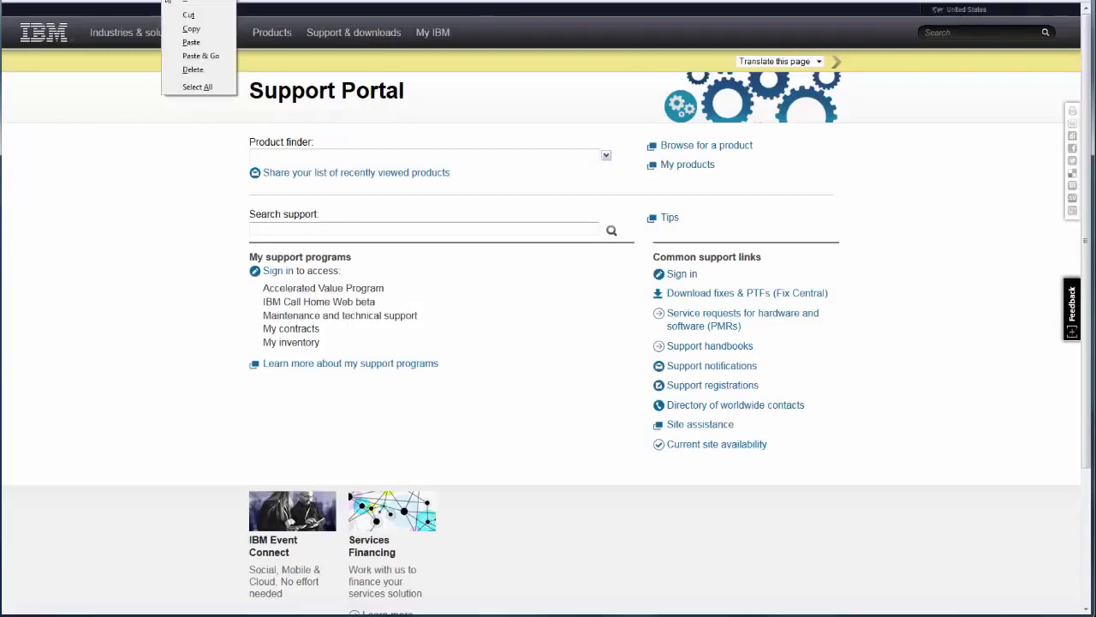
pyautogui.click(206, 39)
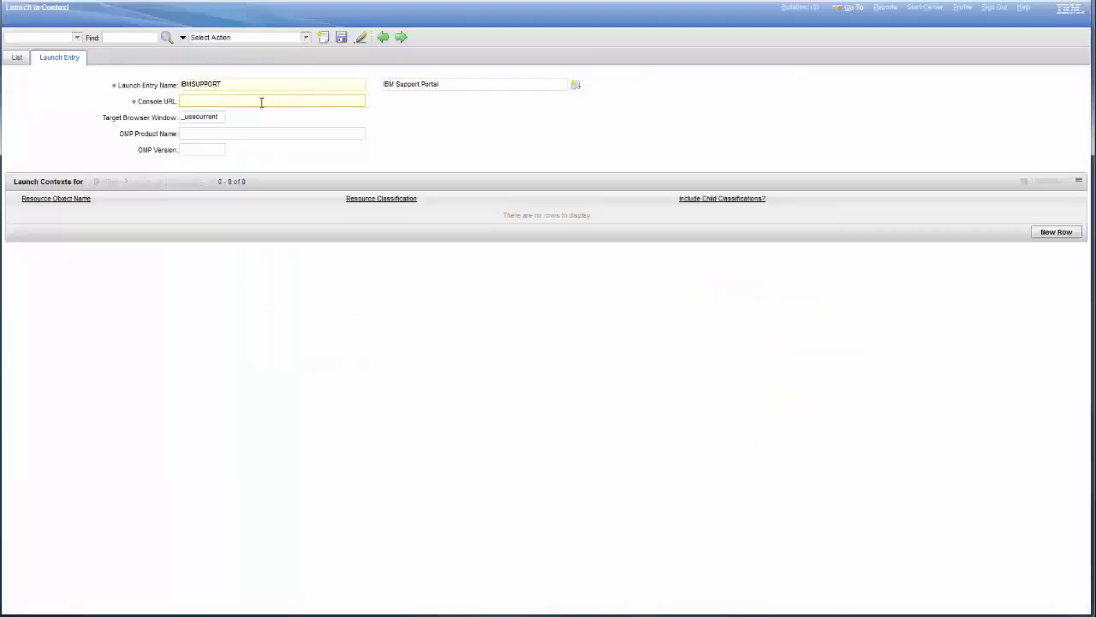
pyautogui.write('ibm.com/support/entry/portal/support?lnk=msdTS-supo-usen')
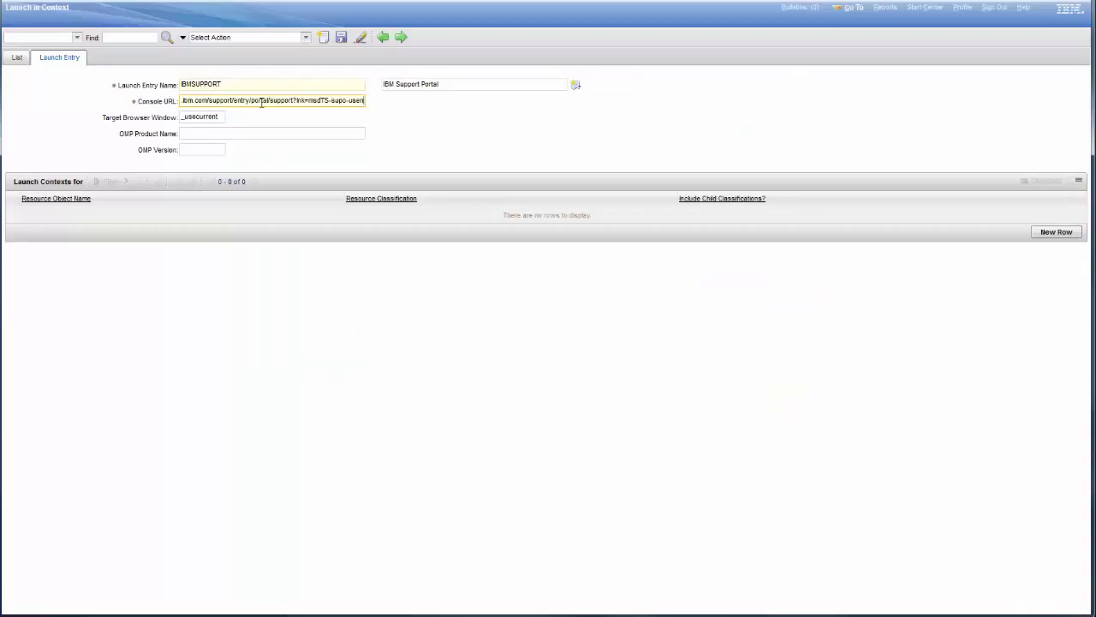
pyautogui.moveTo(180, 116); pyautogui.dragTo(231, 123)
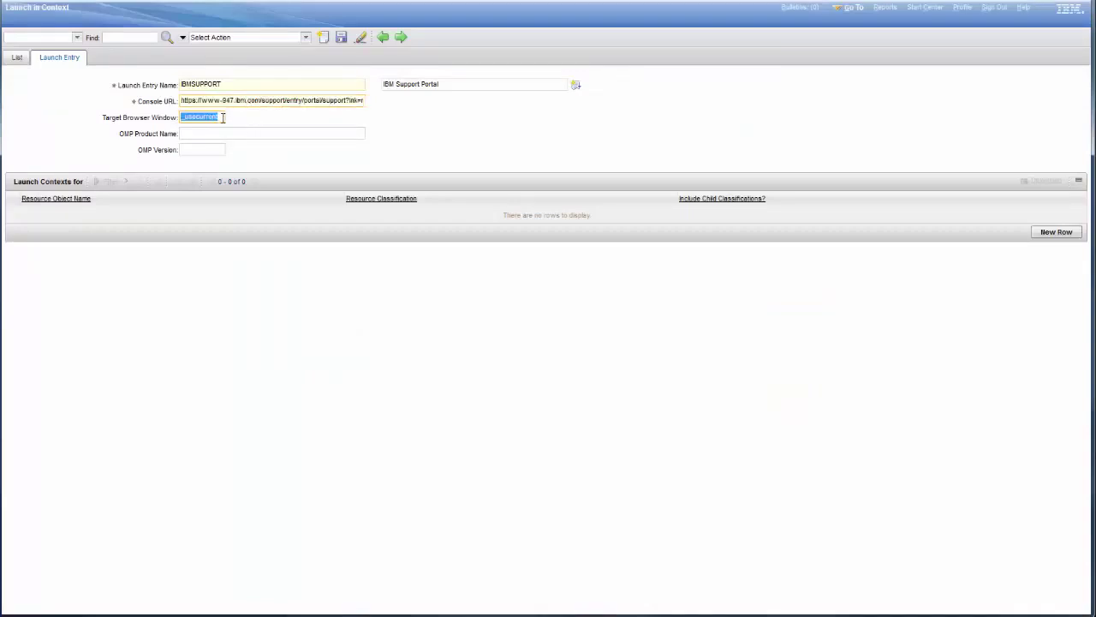
pyautogui.click(223, 117)
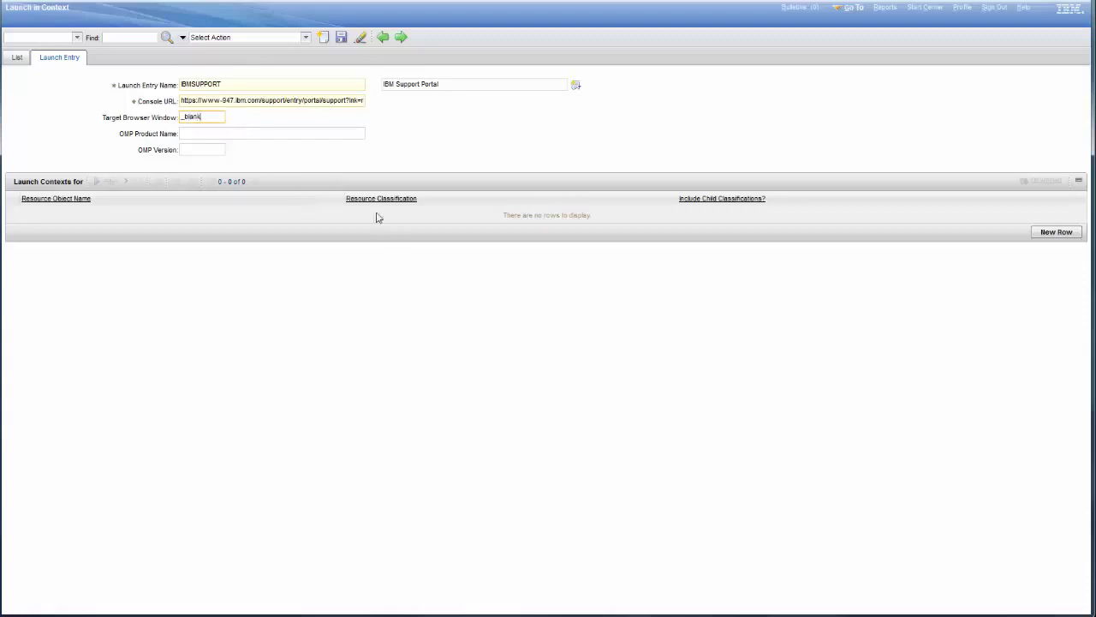
# Add a launch context row for the SR resource object and save the IBMSUPPORT entry
pyautogui.click(1053, 235)
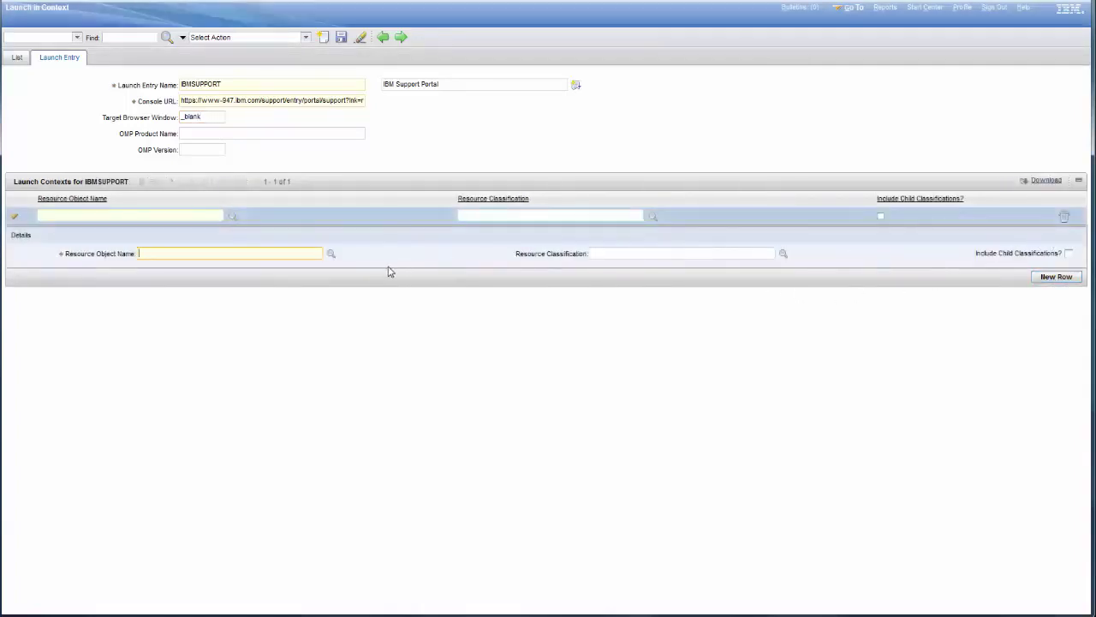
pyautogui.click(331, 257)
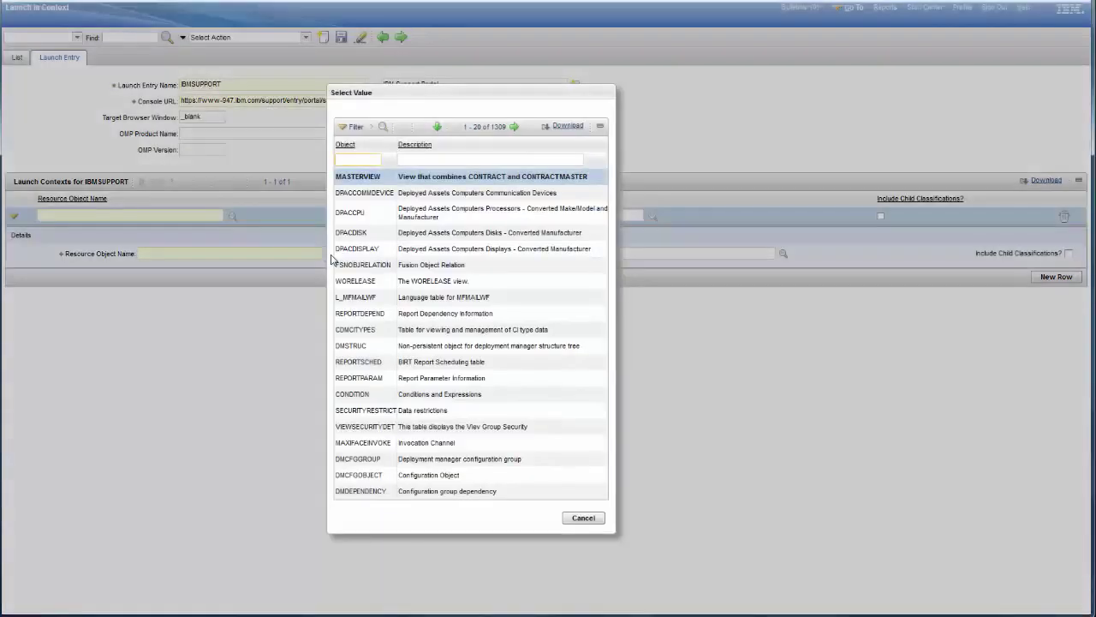
pyautogui.press('Return')
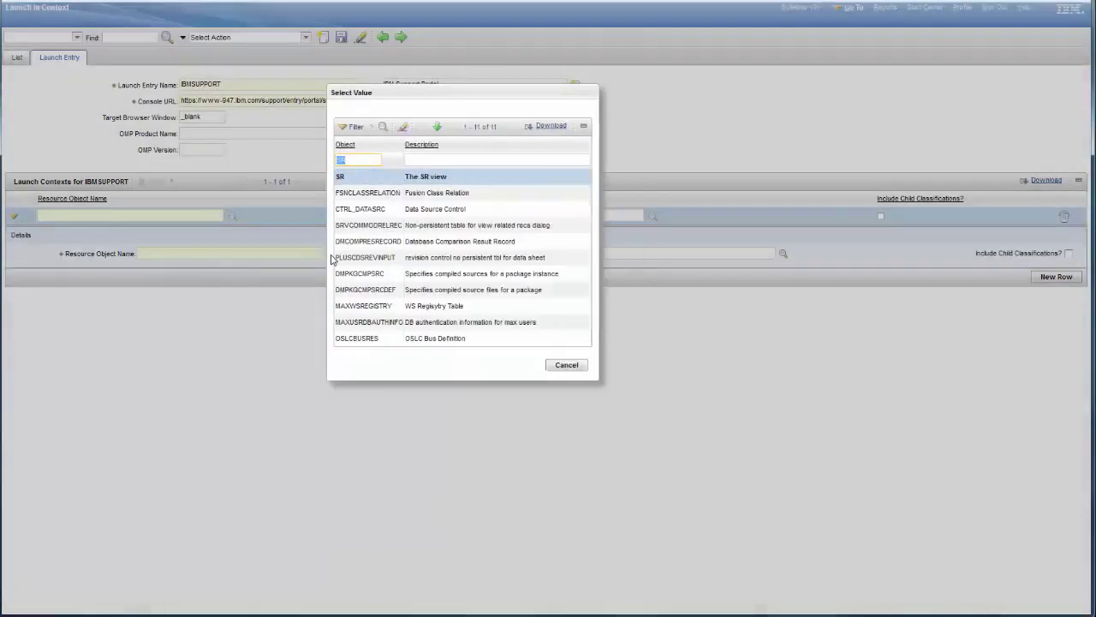
pyautogui.click(340, 178)
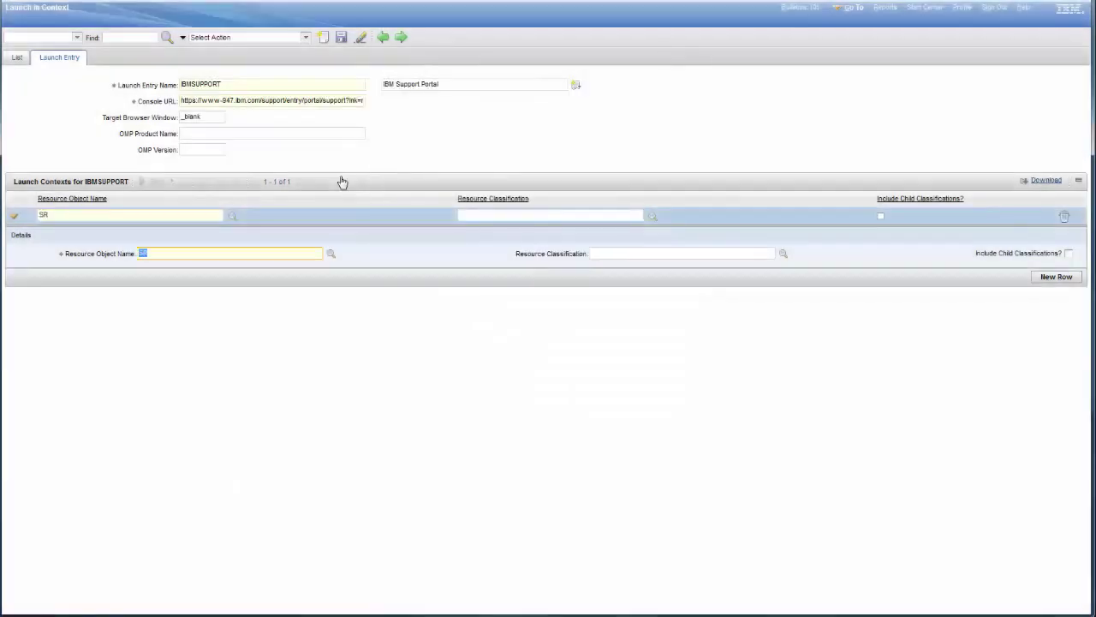
pyautogui.click(341, 39)
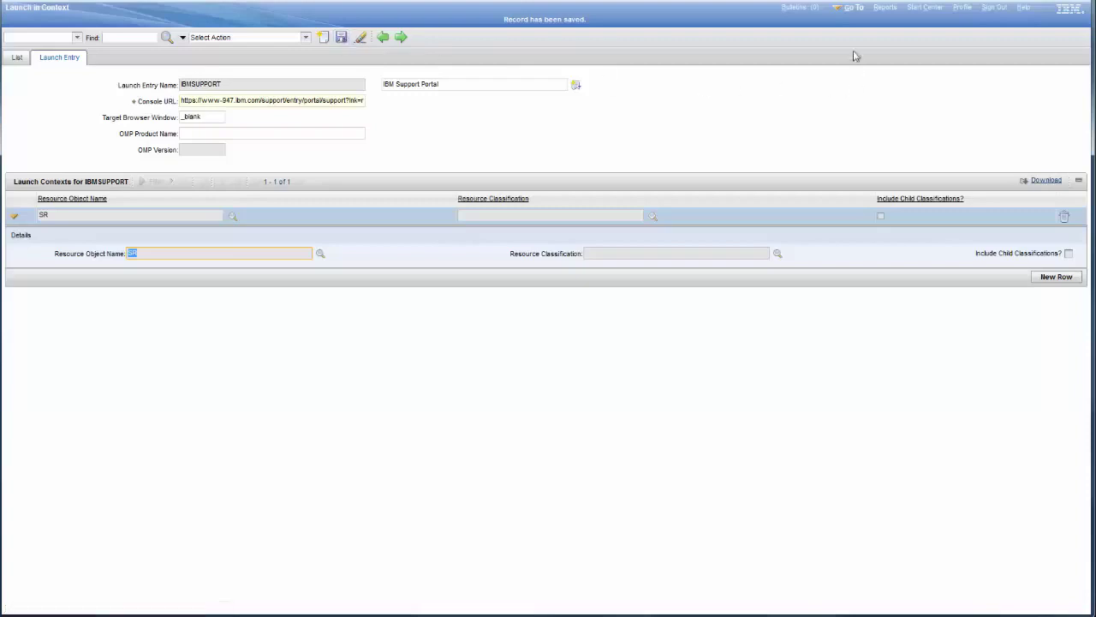
pyautogui.click(856, 11)
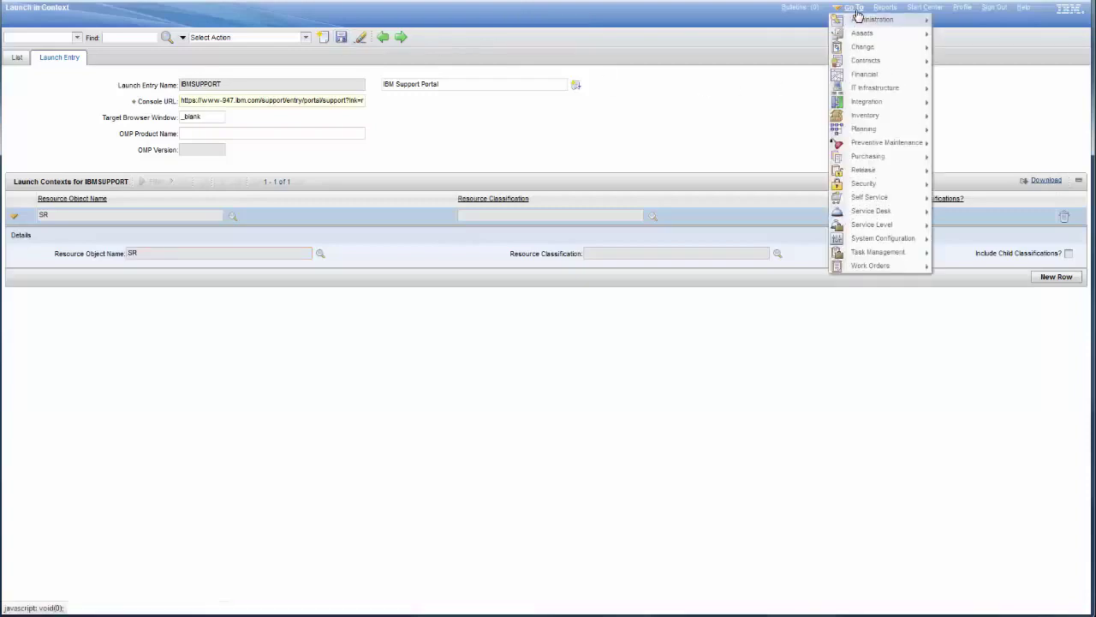
# Open Application Designer, filter on sr, and load the SR Service Requests application
pyautogui.moveTo(886, 243)
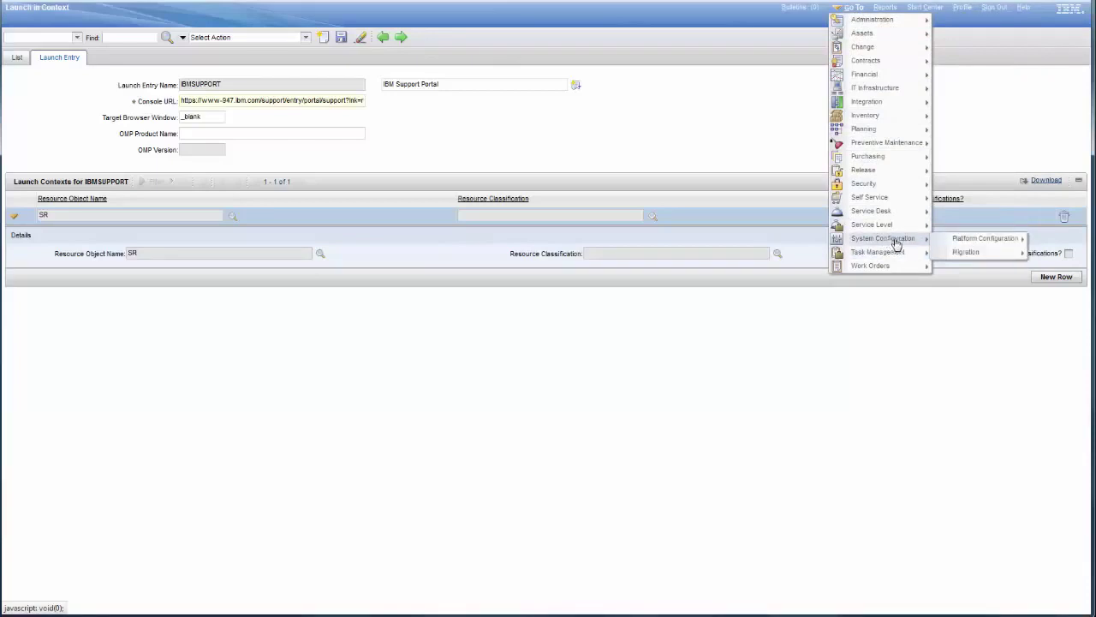
pyautogui.moveTo(950, 242)
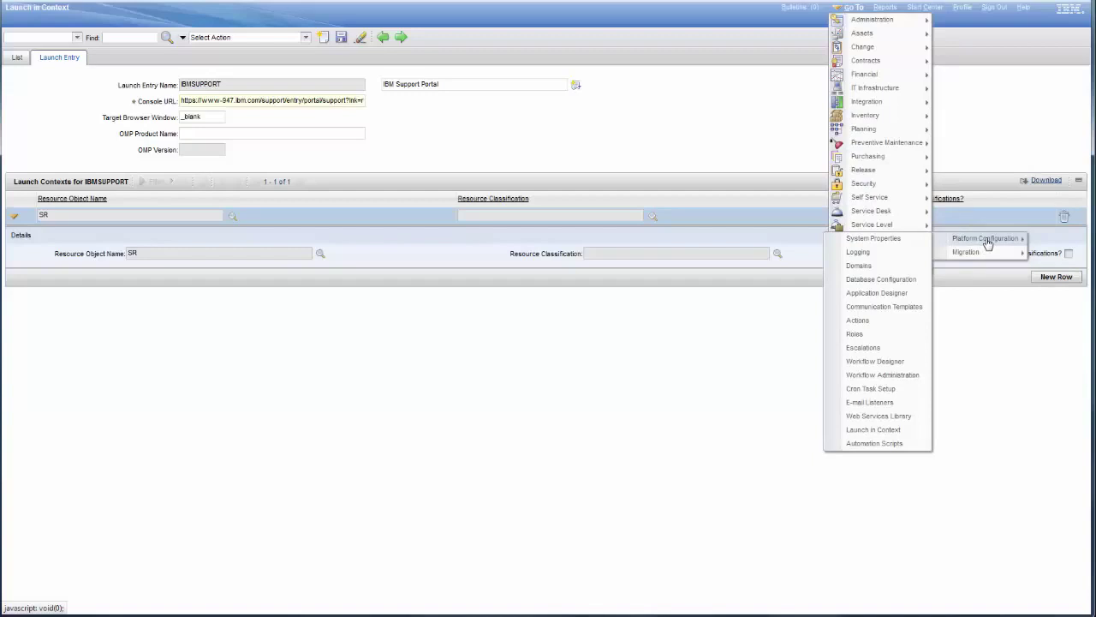
pyautogui.click(887, 296)
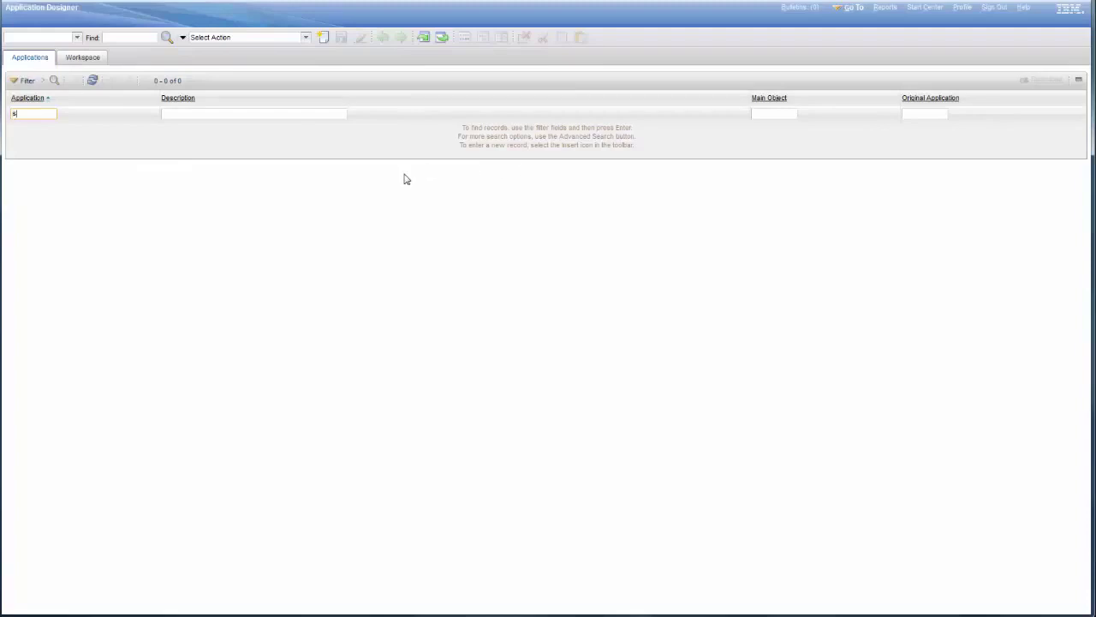
pyautogui.write('sr')
pyautogui.press('Return')
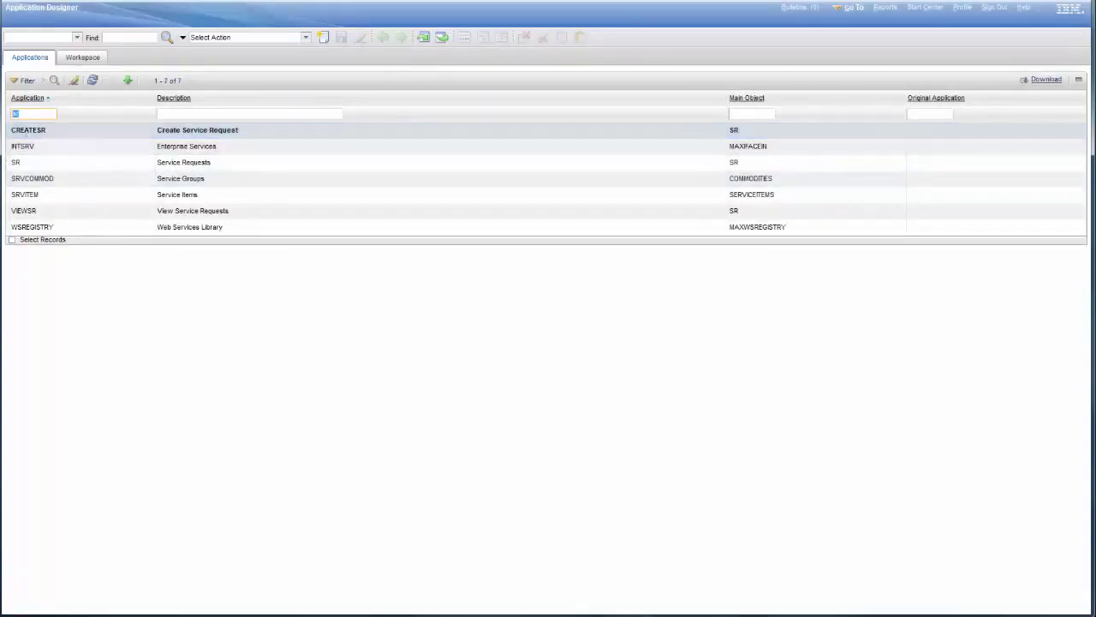
pyautogui.click(15, 165)
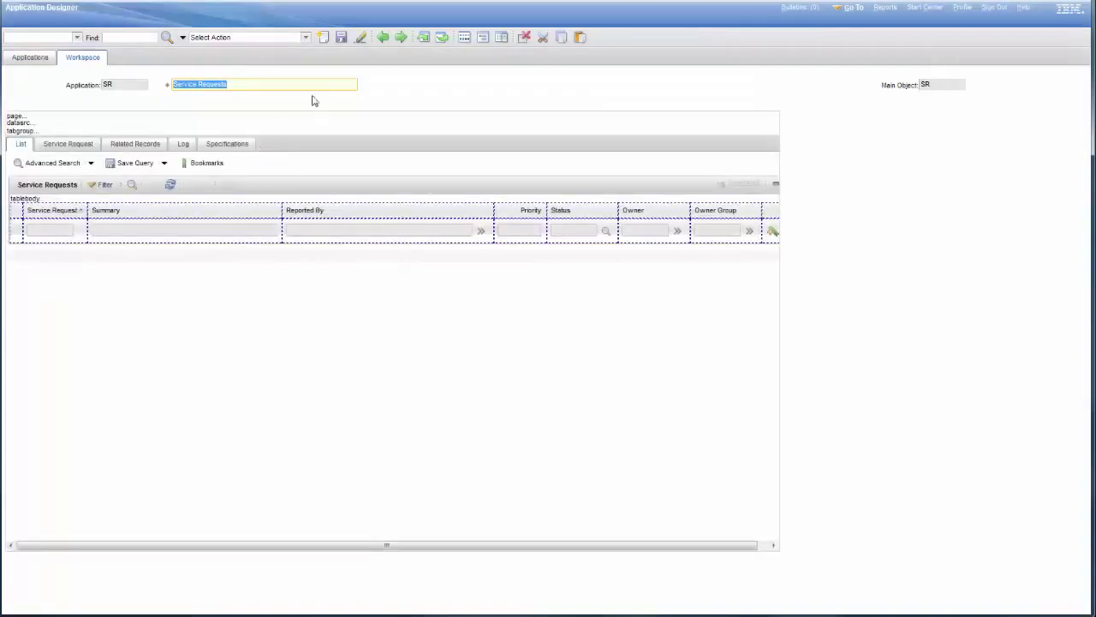
pyautogui.click(307, 39)
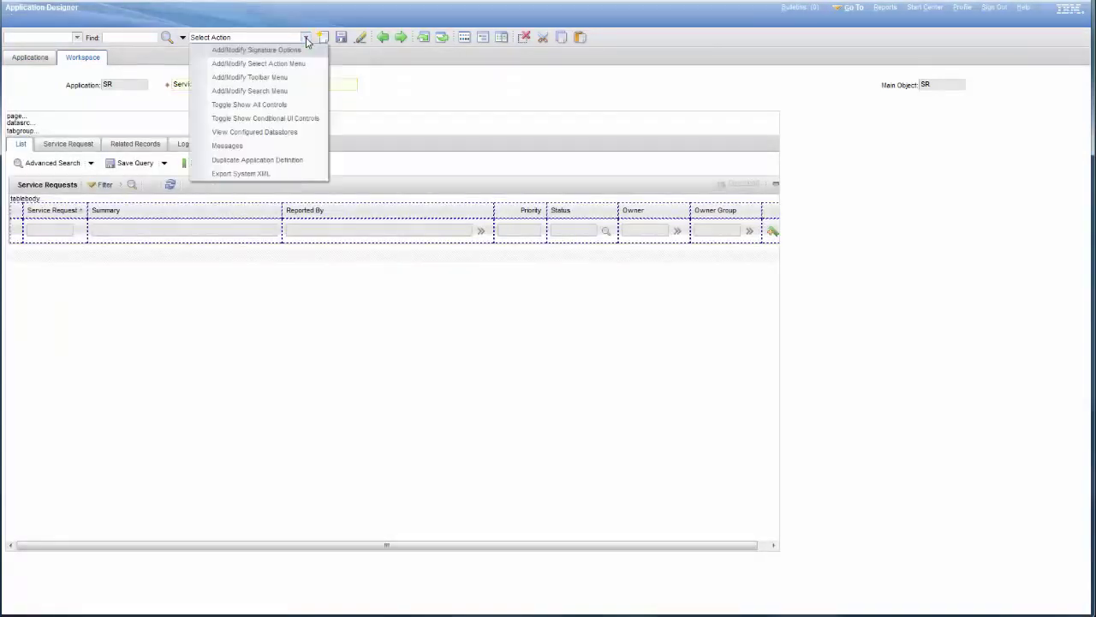
# Add a new SR signature option IBM with the description IBM Support Portal
pyautogui.click(267, 48)
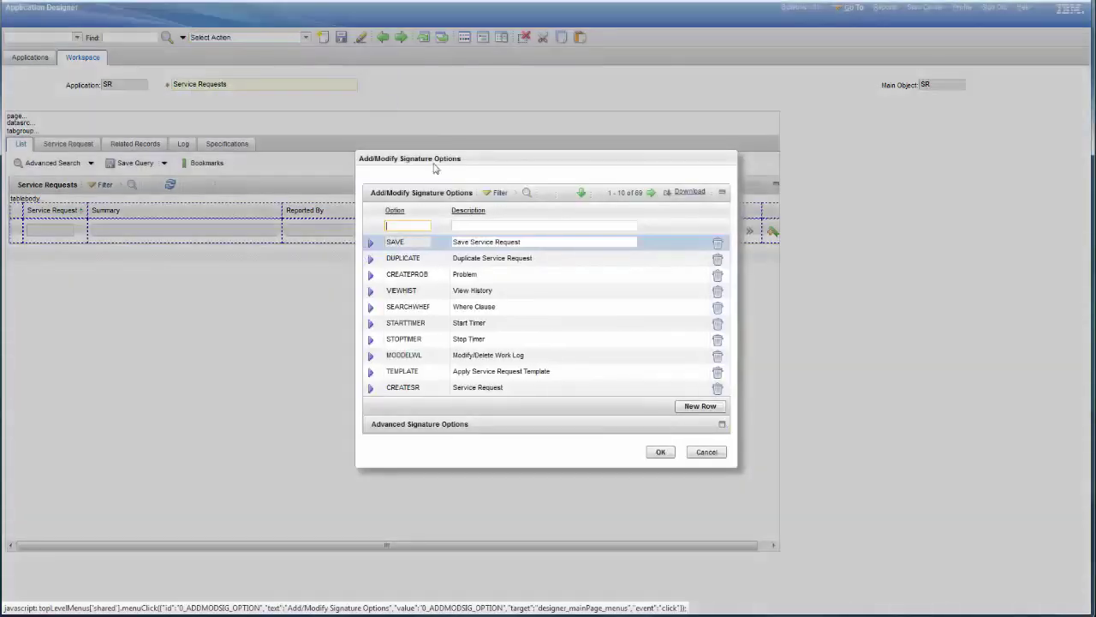
pyautogui.click(700, 407)
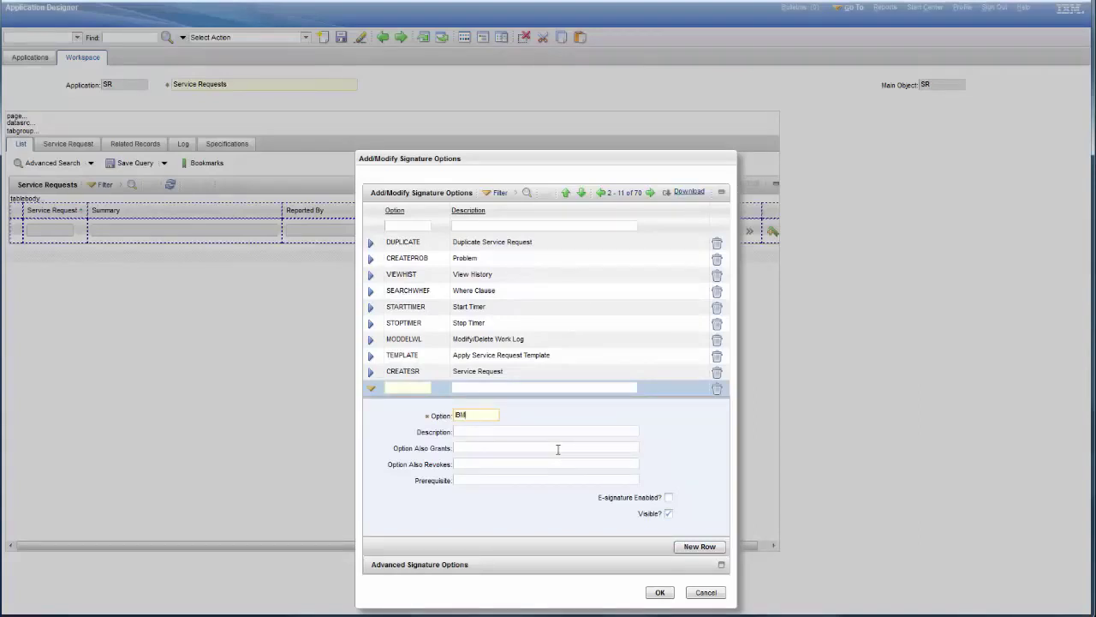
pyautogui.click(504, 432)
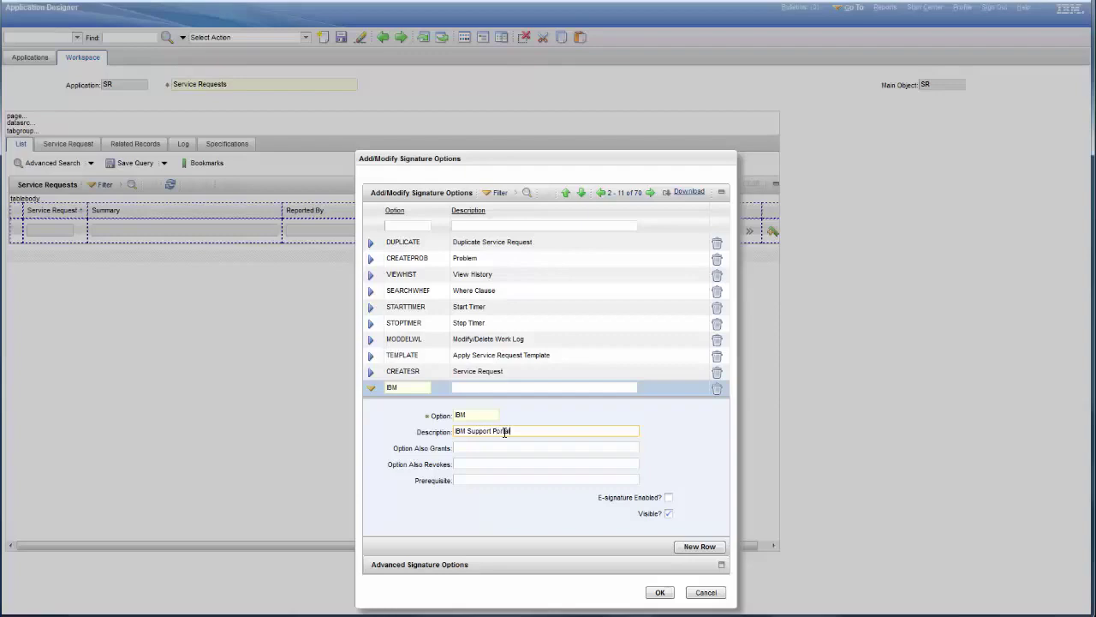
pyautogui.moveTo(551, 159); pyautogui.dragTo(553, 77)
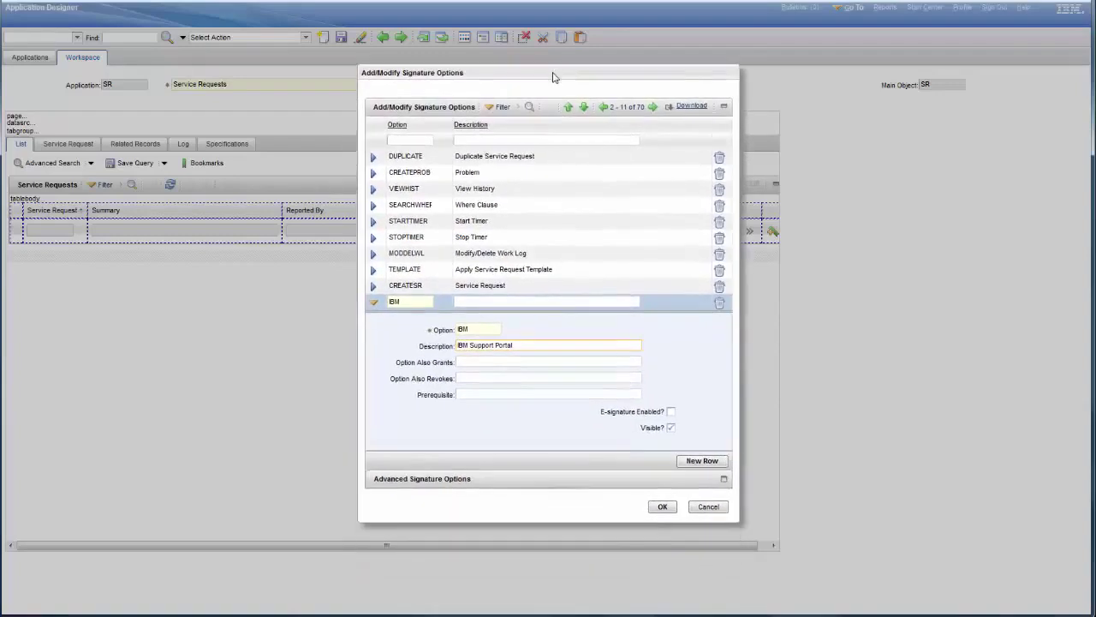
# Associate the IBM option with the IBMSUPPORT launch entry under advanced options and confirm
pyautogui.click(724, 482)
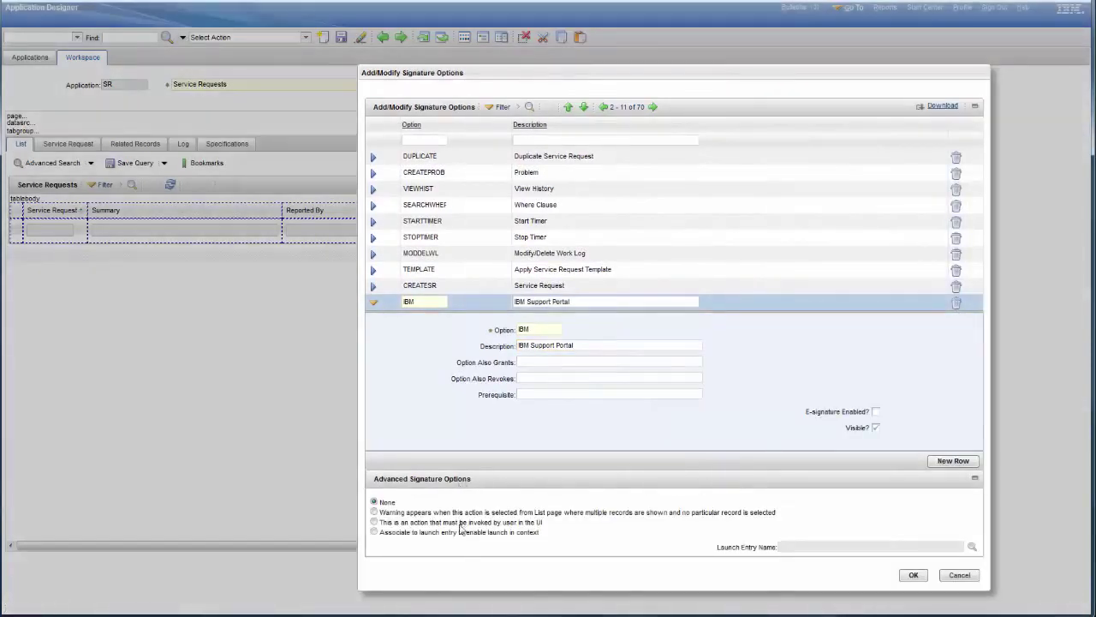
pyautogui.click(413, 534)
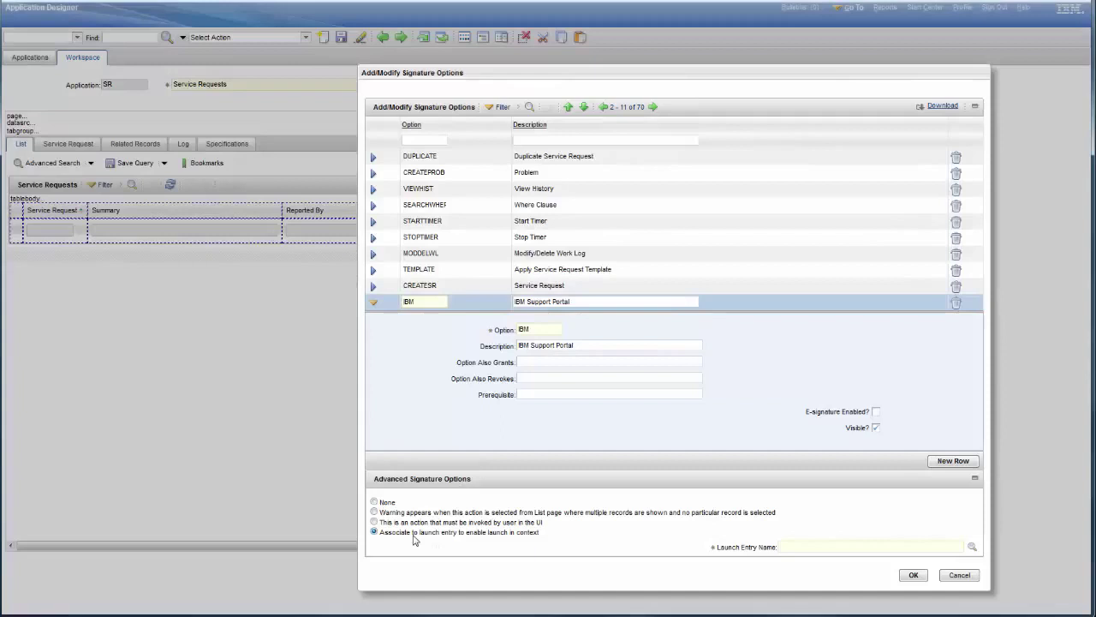
pyautogui.click(972, 546)
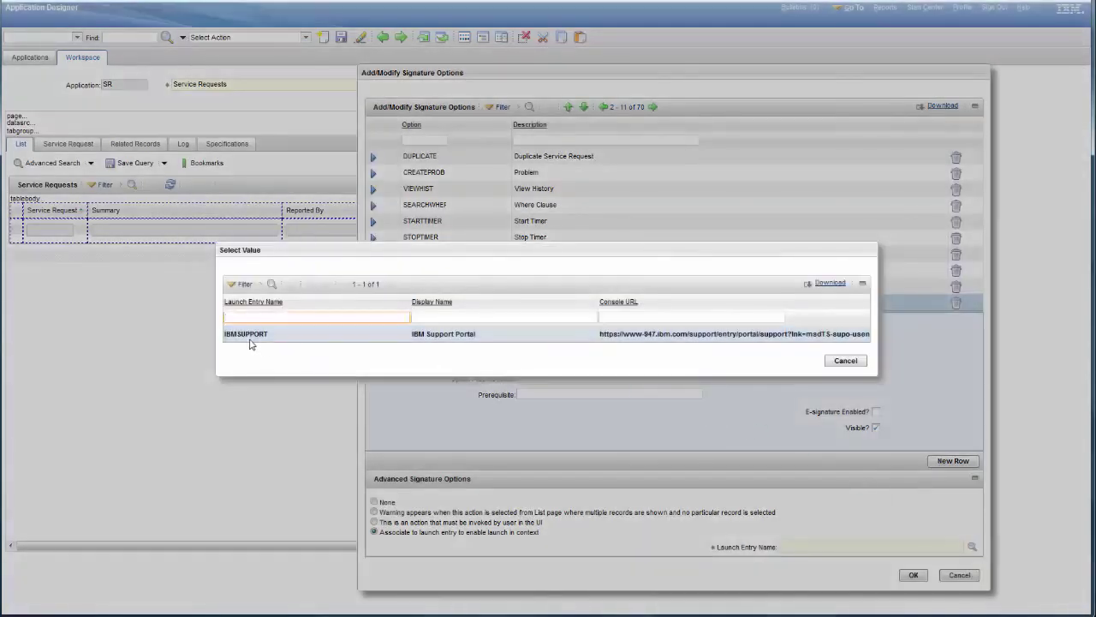
pyautogui.click(246, 334)
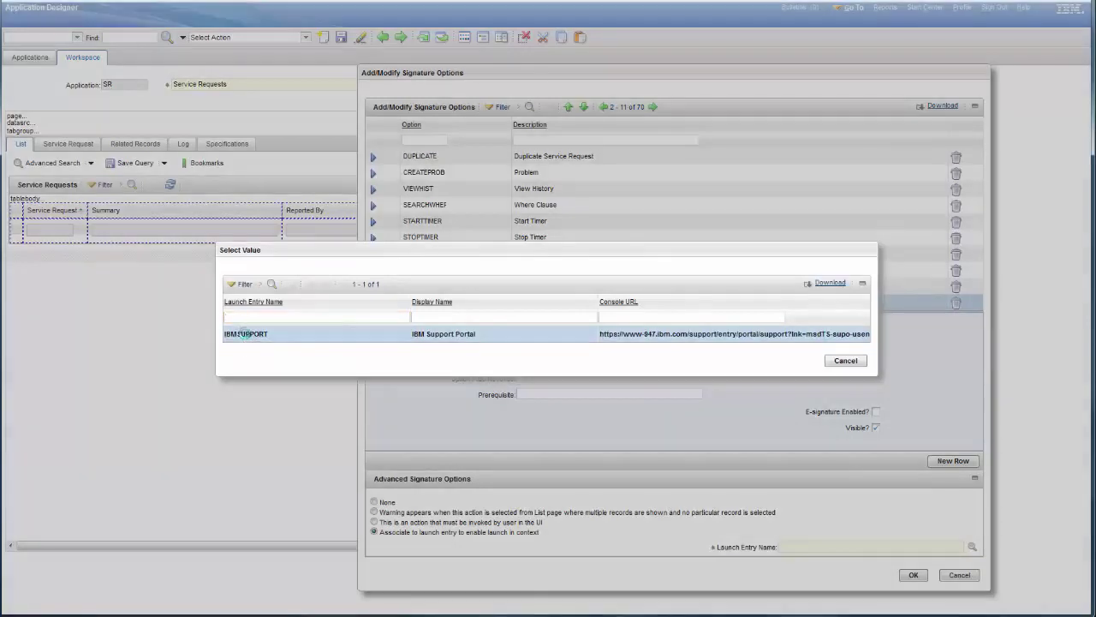
pyautogui.click(914, 576)
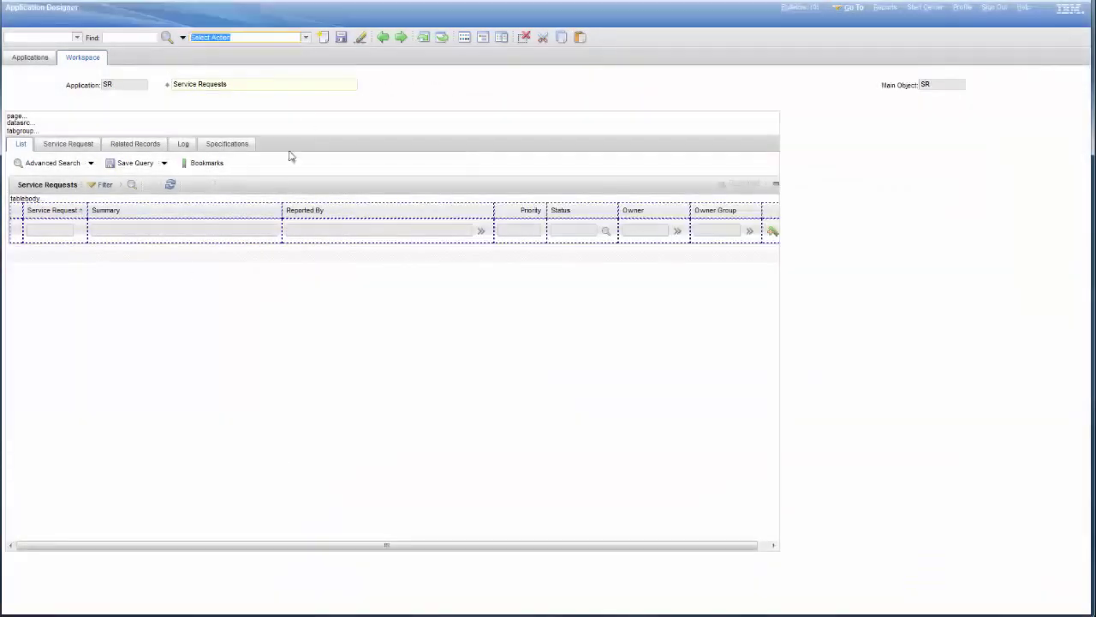
# Save the signature option and add an OPTION-type row to the SR Select Action menu
pyautogui.click(343, 37)
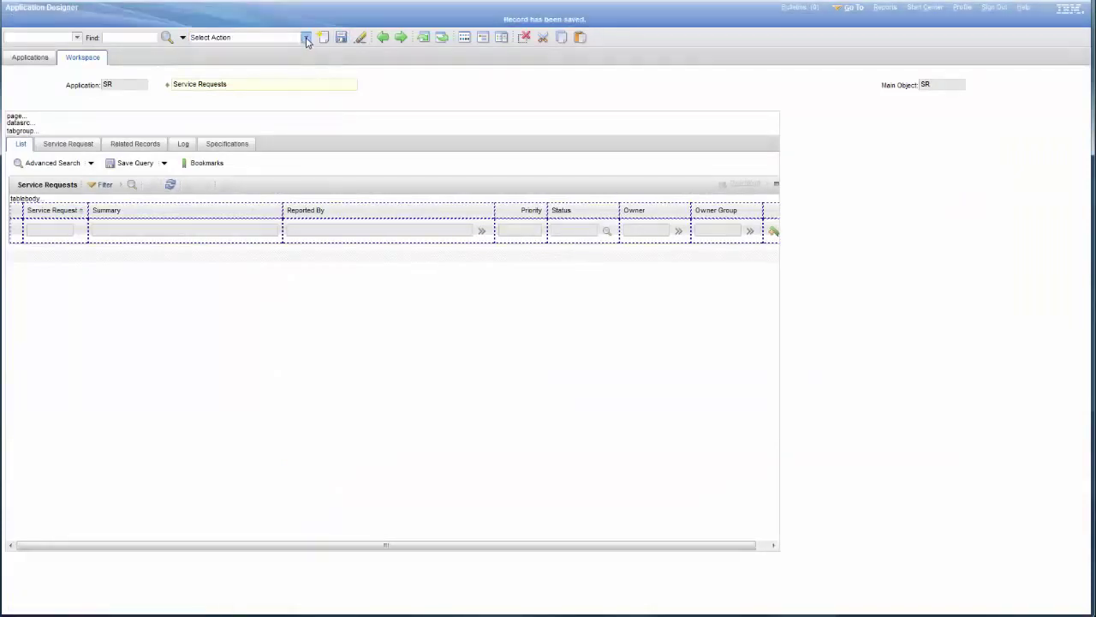
pyautogui.click(305, 38)
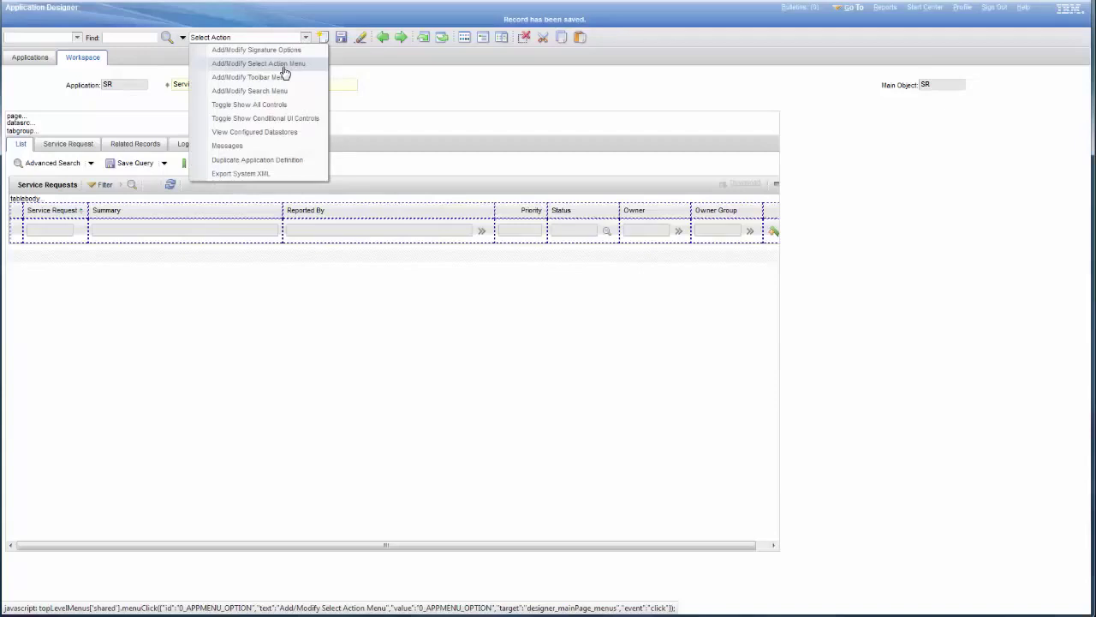
pyautogui.click(283, 67)
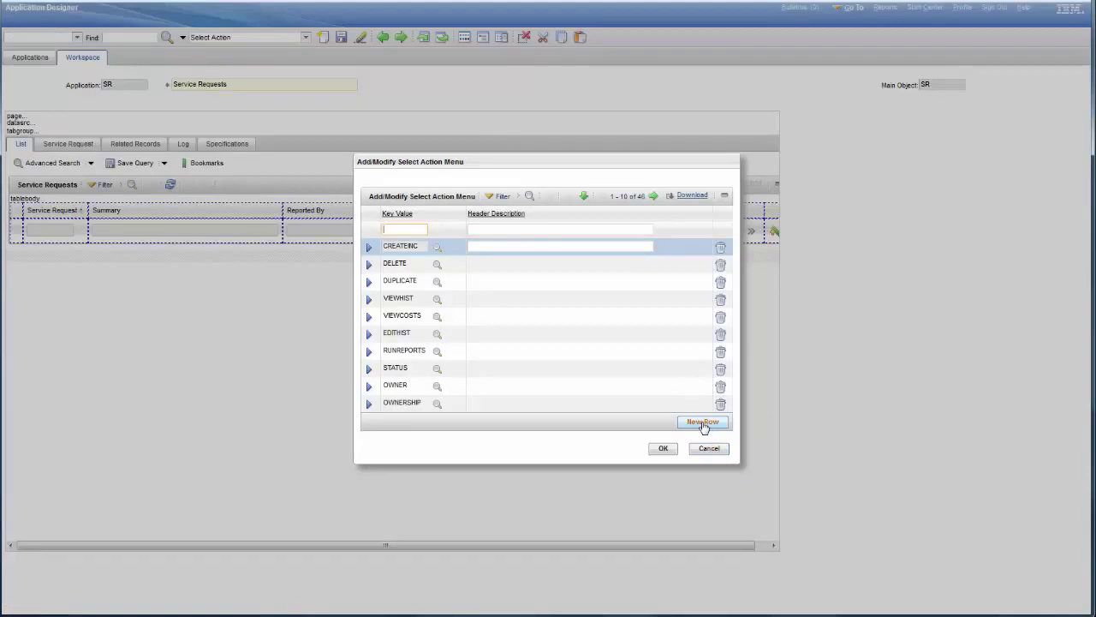
pyautogui.click(702, 423)
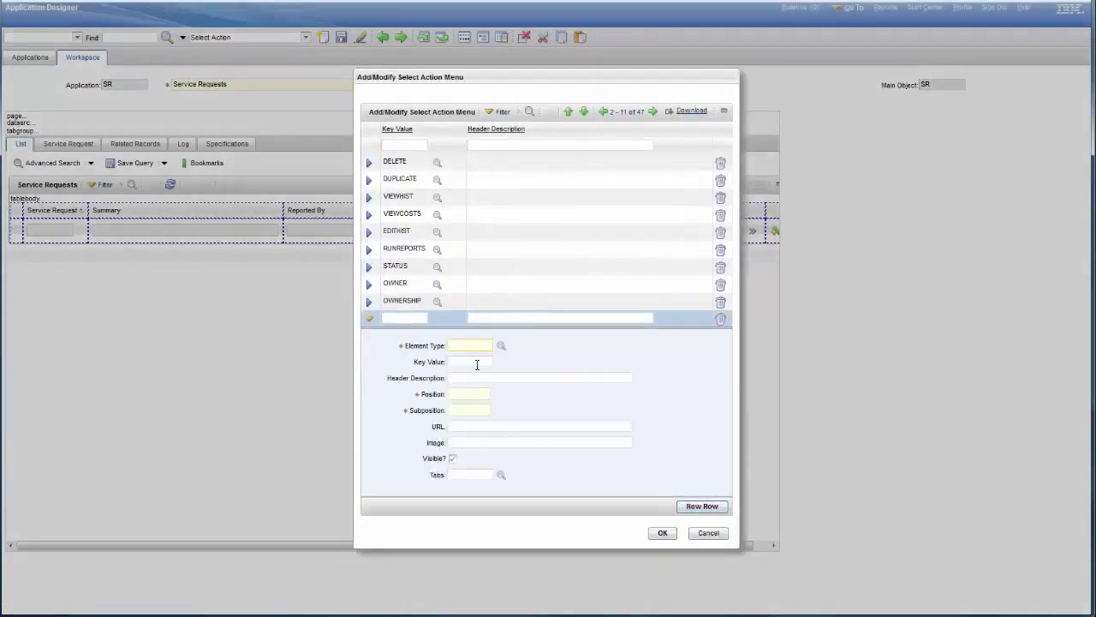
pyautogui.write('option')
pyautogui.click(461, 362)
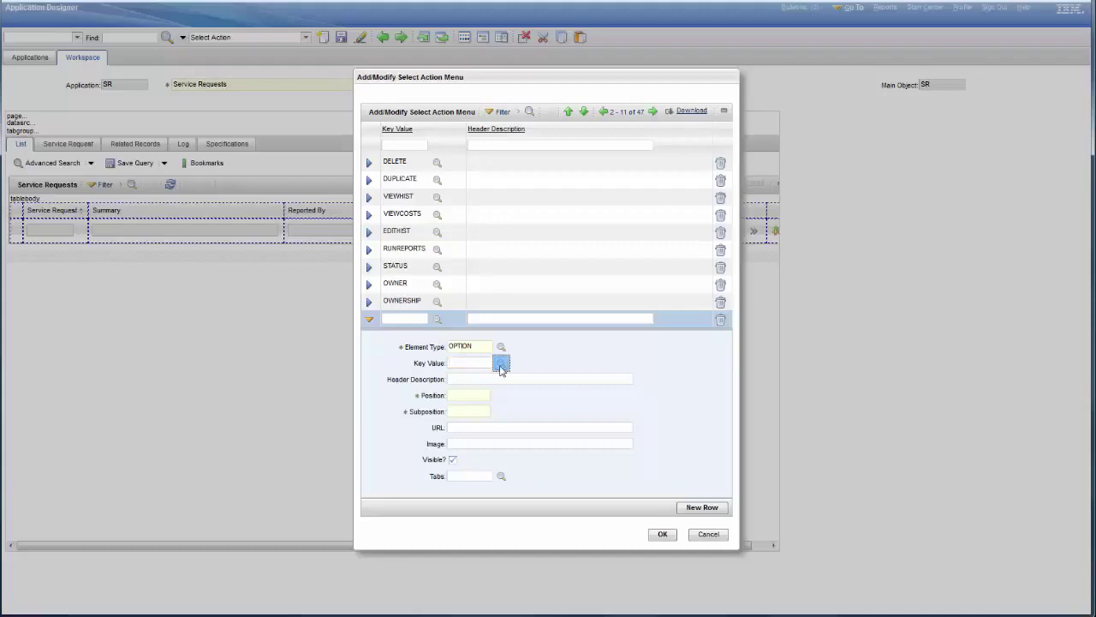
# Give the menu row key value IBM, position 1 and subposition 6, and confirm
pyautogui.click(501, 363)
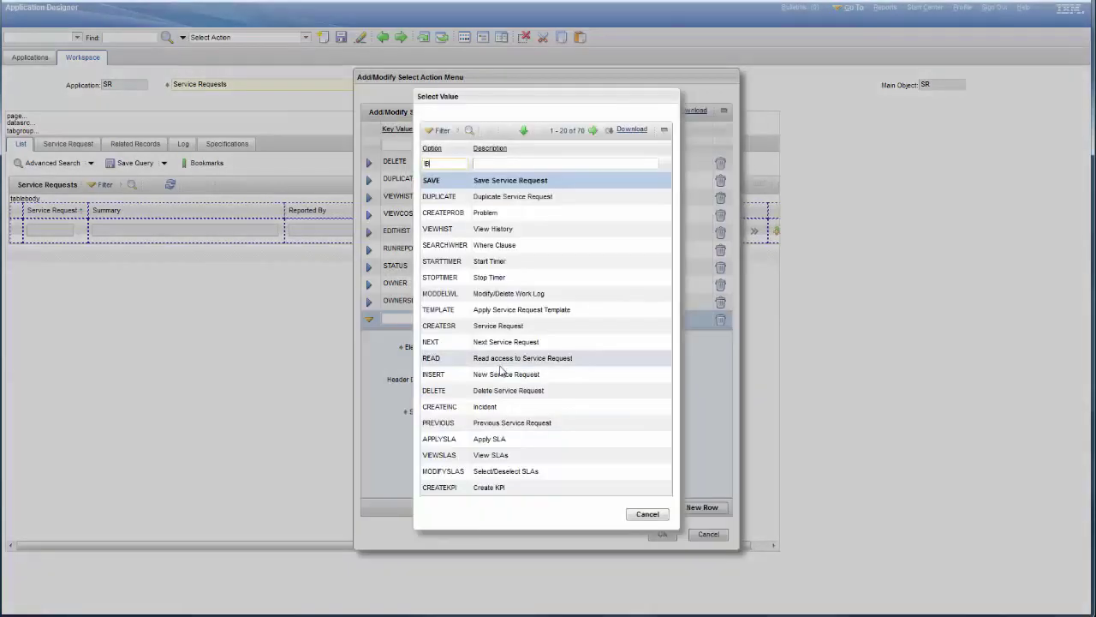
pyautogui.write('IBM')
pyautogui.press('Return')
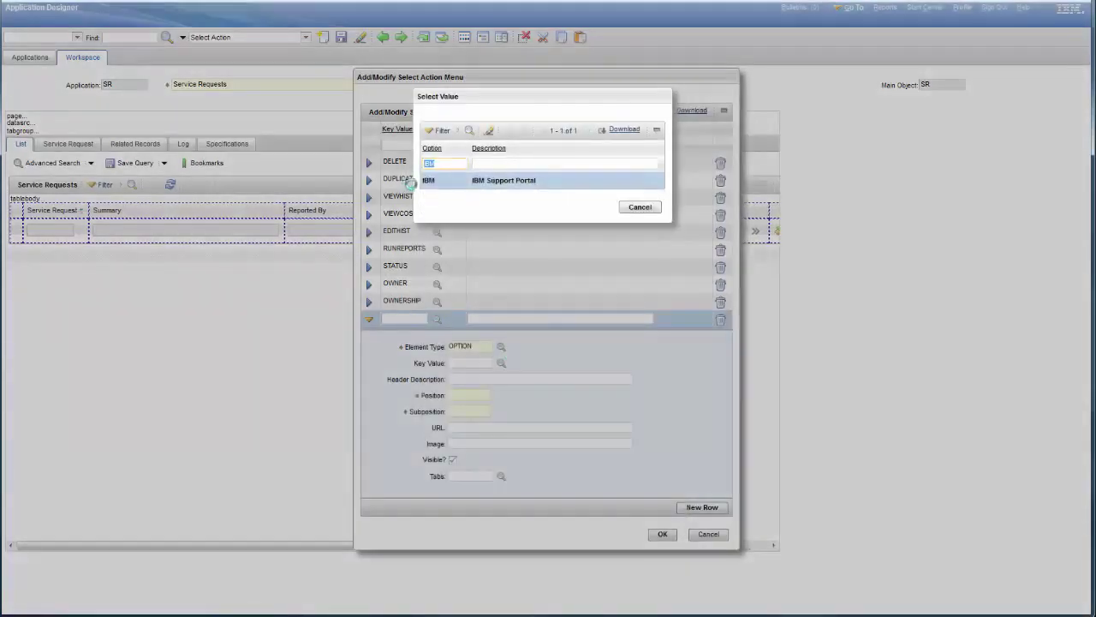
pyautogui.click(428, 182)
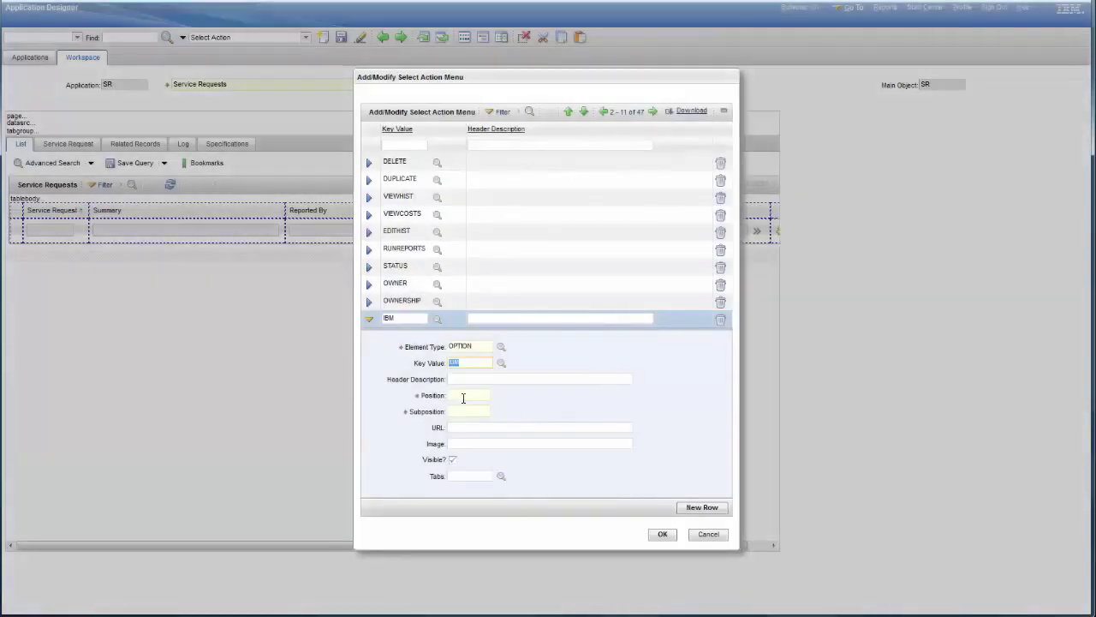
pyautogui.click(463, 395)
pyautogui.write('1')
pyautogui.press('Tab')
pyautogui.write('6')
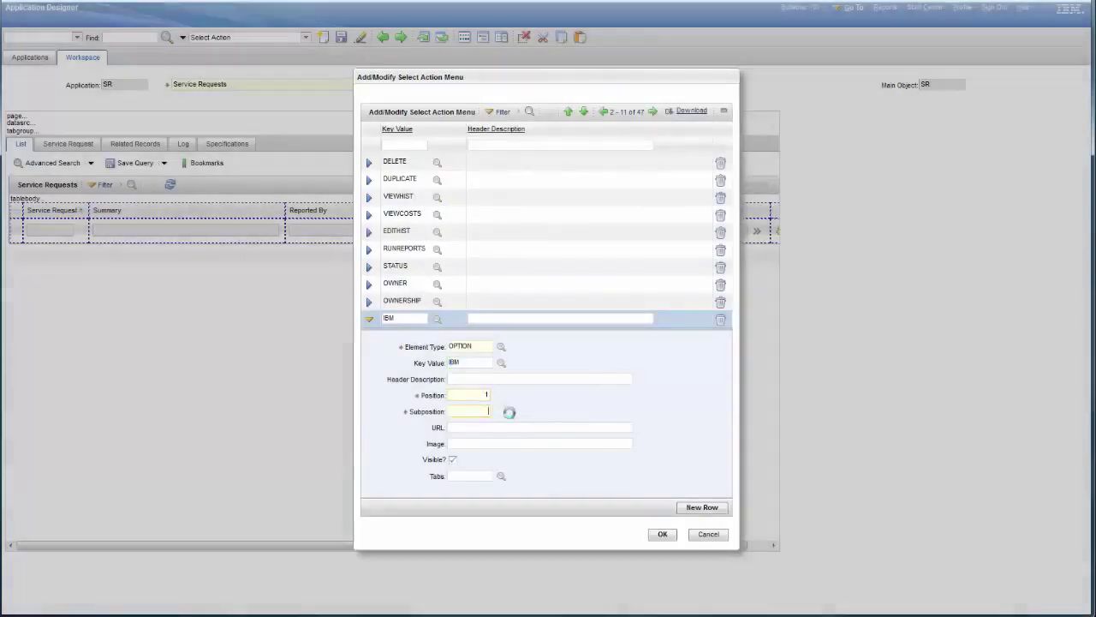
pyautogui.press('Tab')
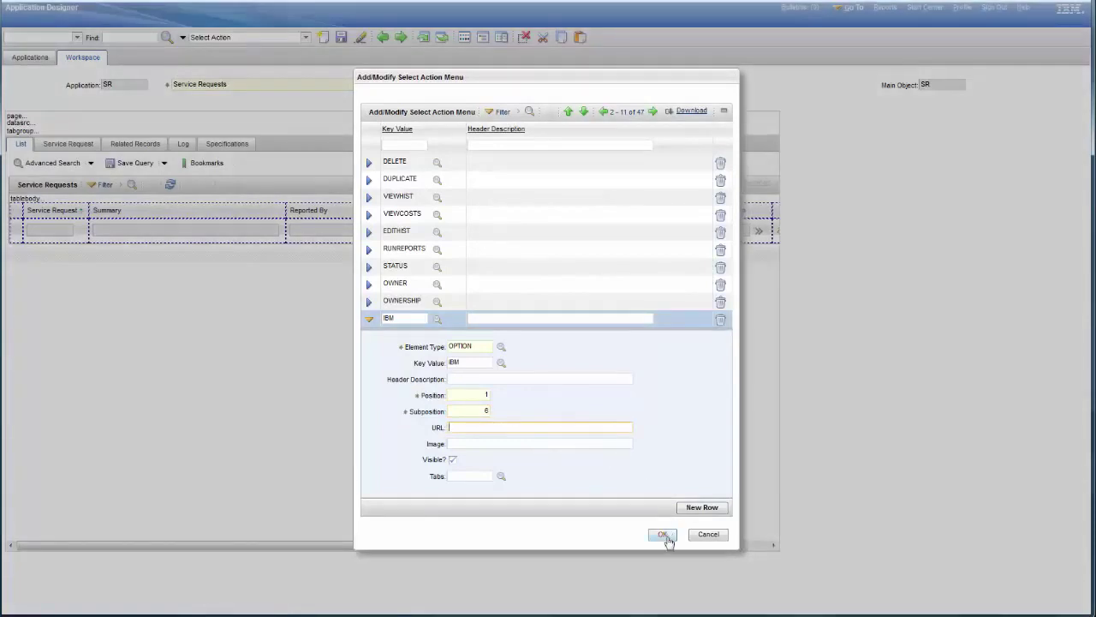
pyautogui.click(663, 535)
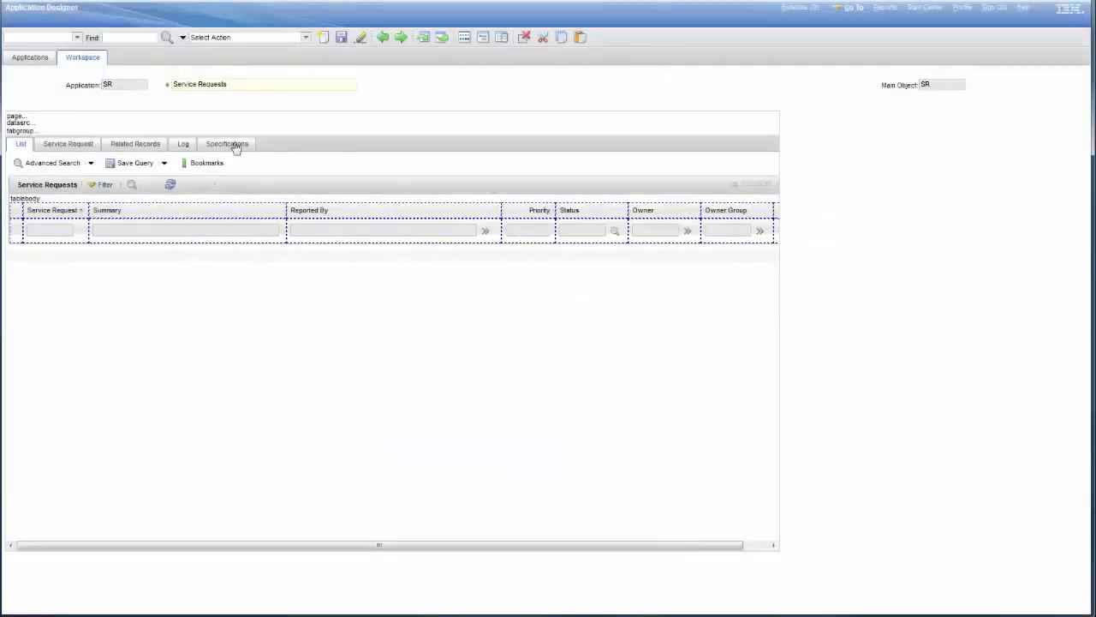
# On the Service Request tab, drag a HyperLink control from the palette into the top section
pyautogui.click(69, 146)
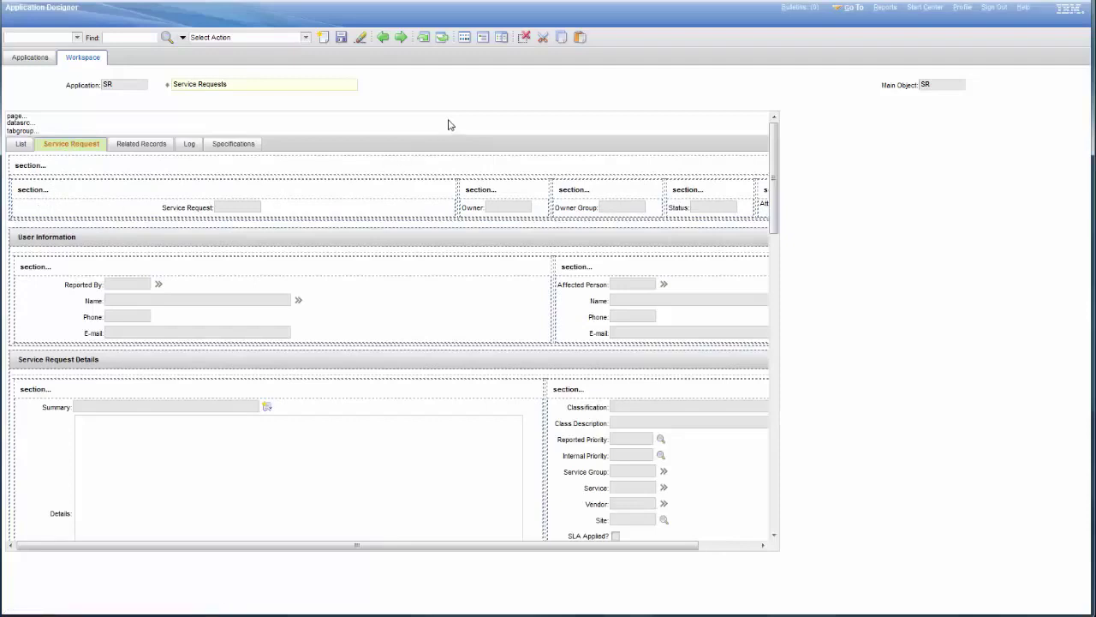
pyautogui.click(463, 37)
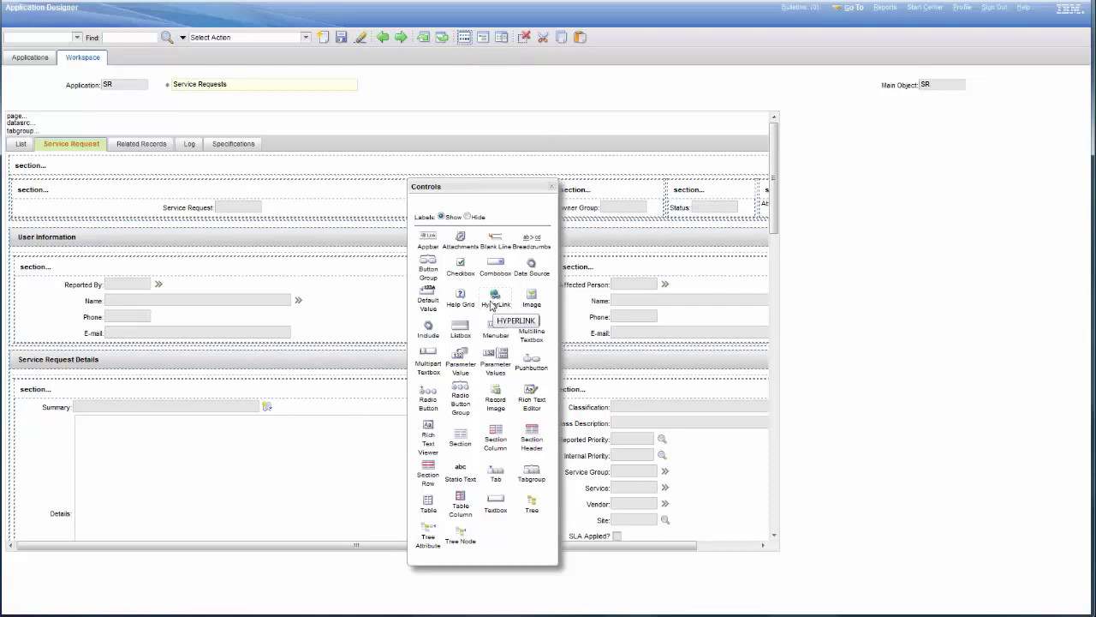
pyautogui.moveTo(493, 306); pyautogui.dragTo(80, 209)
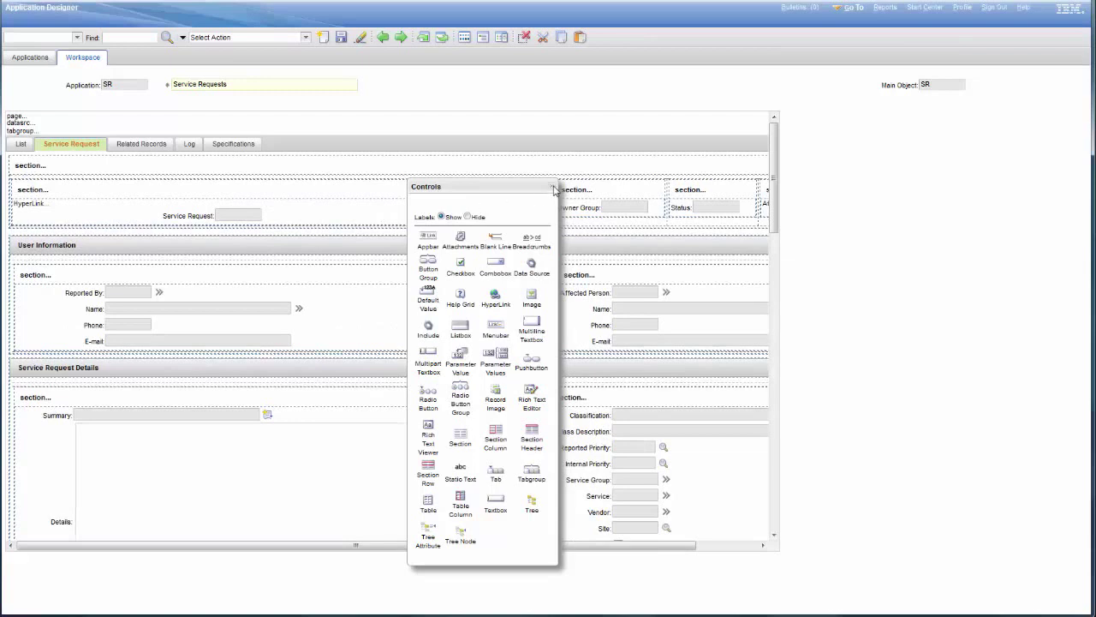
pyautogui.click(552, 187)
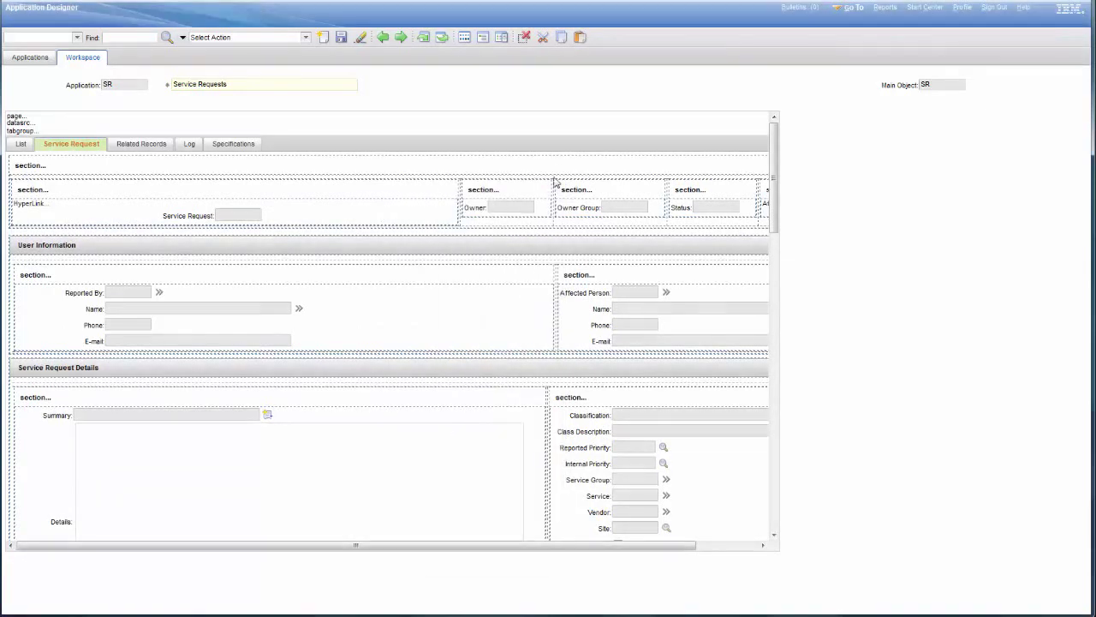
pyautogui.click(27, 207)
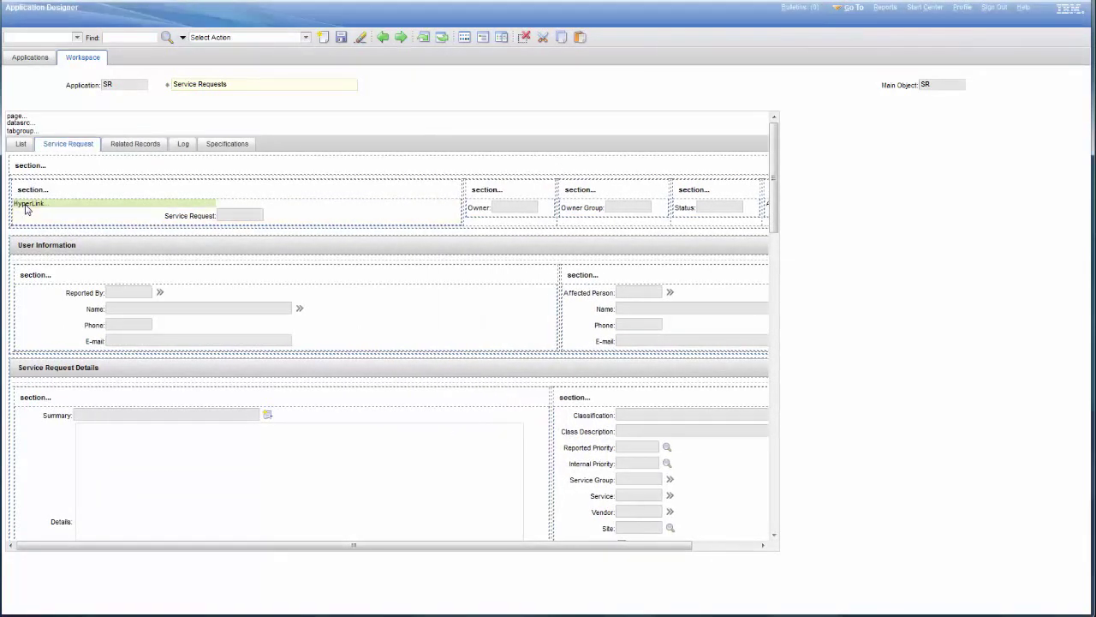
# Set the hyperlink's label to 'Link to IBM Support Portal' and its event type to IBM
pyautogui.rightClick(28, 207)
pyautogui.click(56, 209)
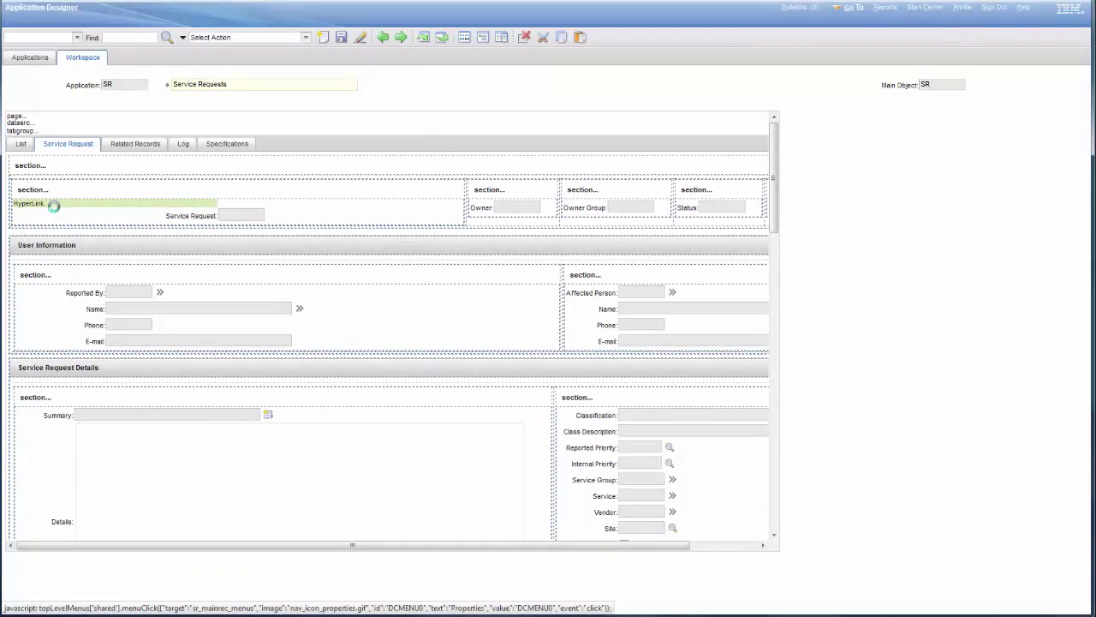
pyautogui.tripleClick(517, 266)
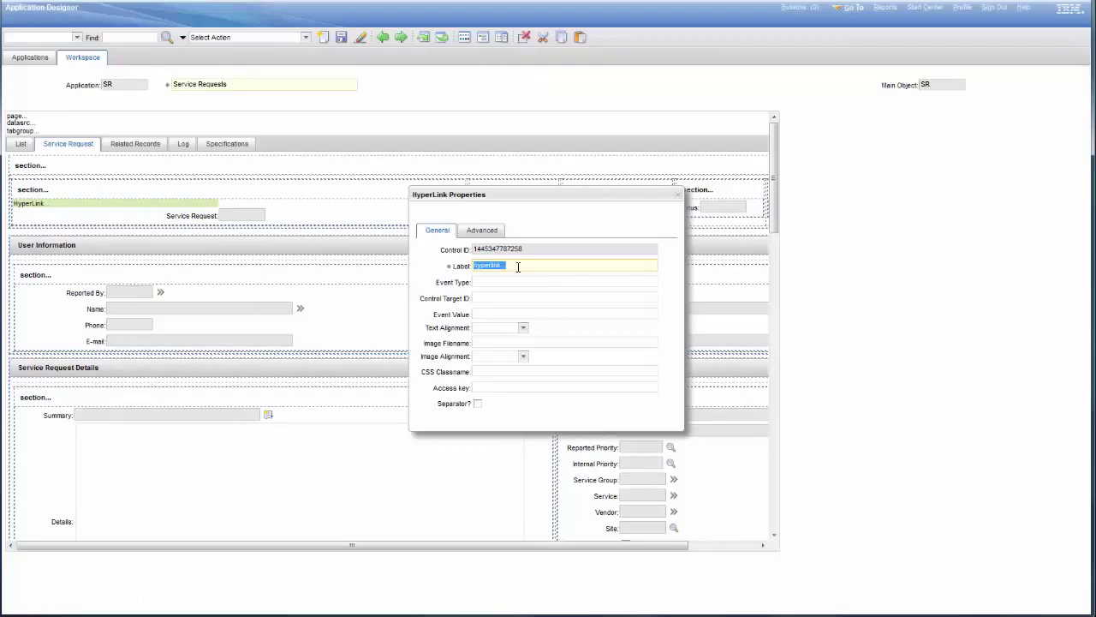
pyautogui.write('Link to IBM Support Portal')
pyautogui.click(490, 282)
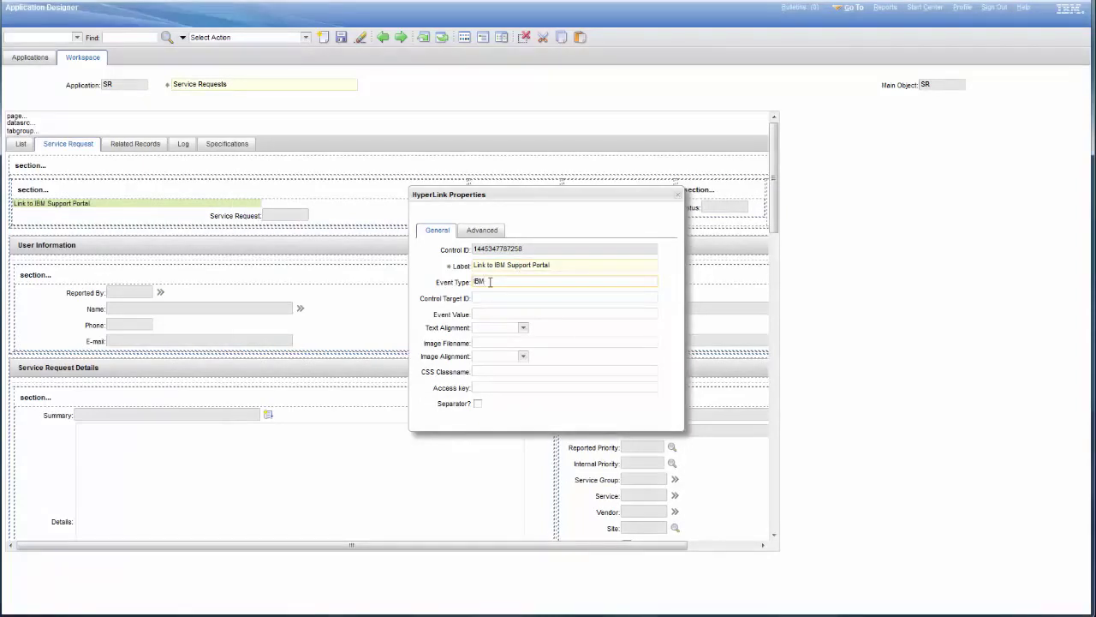
# Set the hyperlink's advanced signature option to IBM and save the application
pyautogui.click(488, 231)
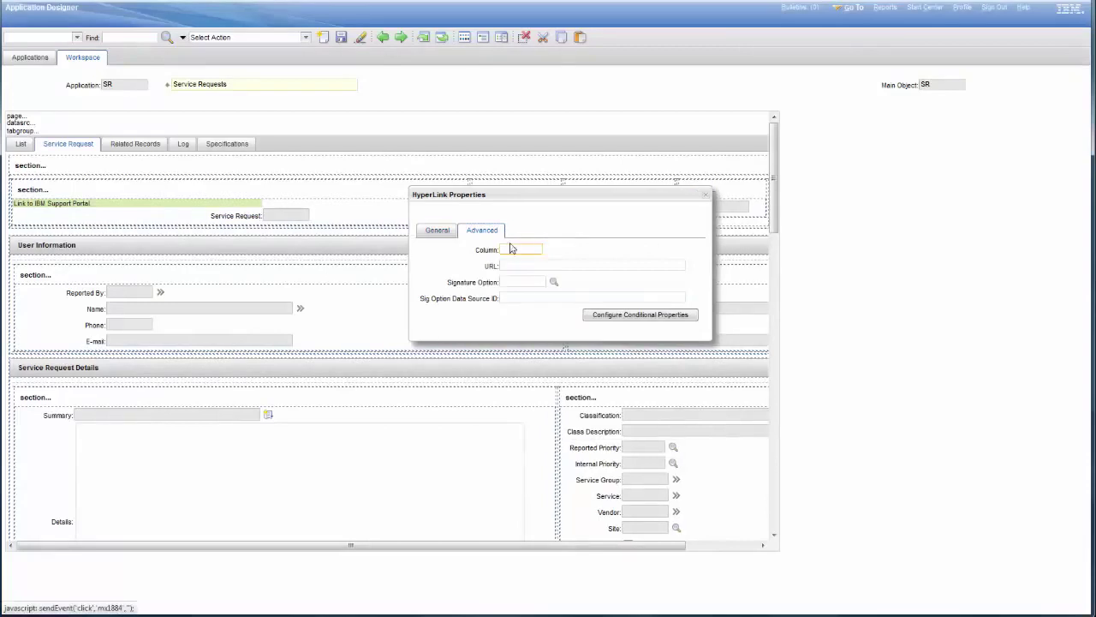
pyautogui.click(525, 286)
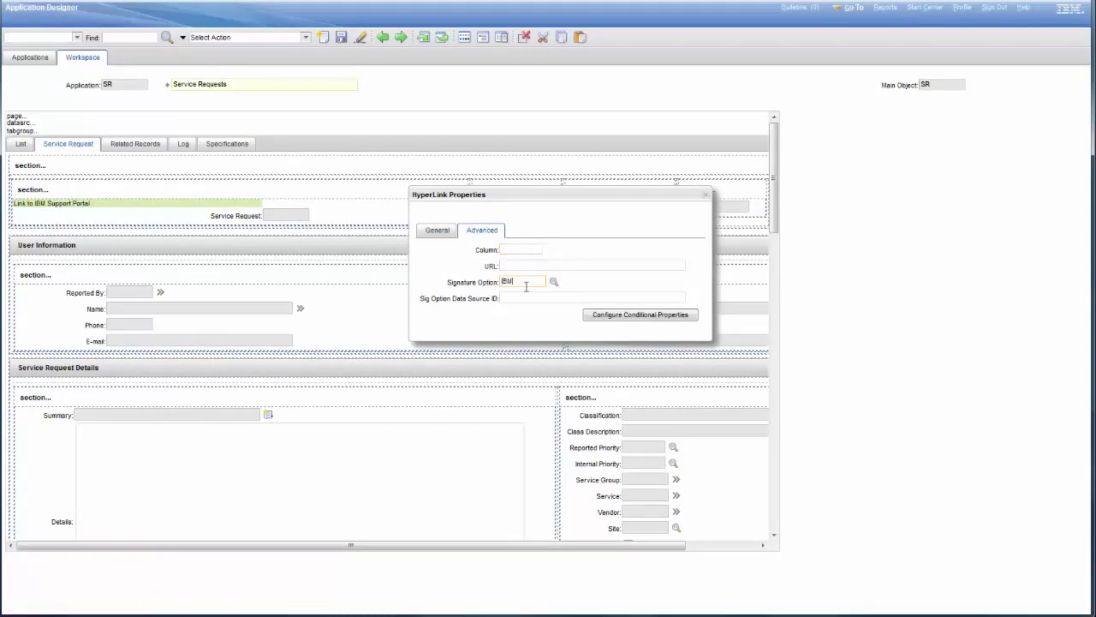
pyautogui.press('Tab')
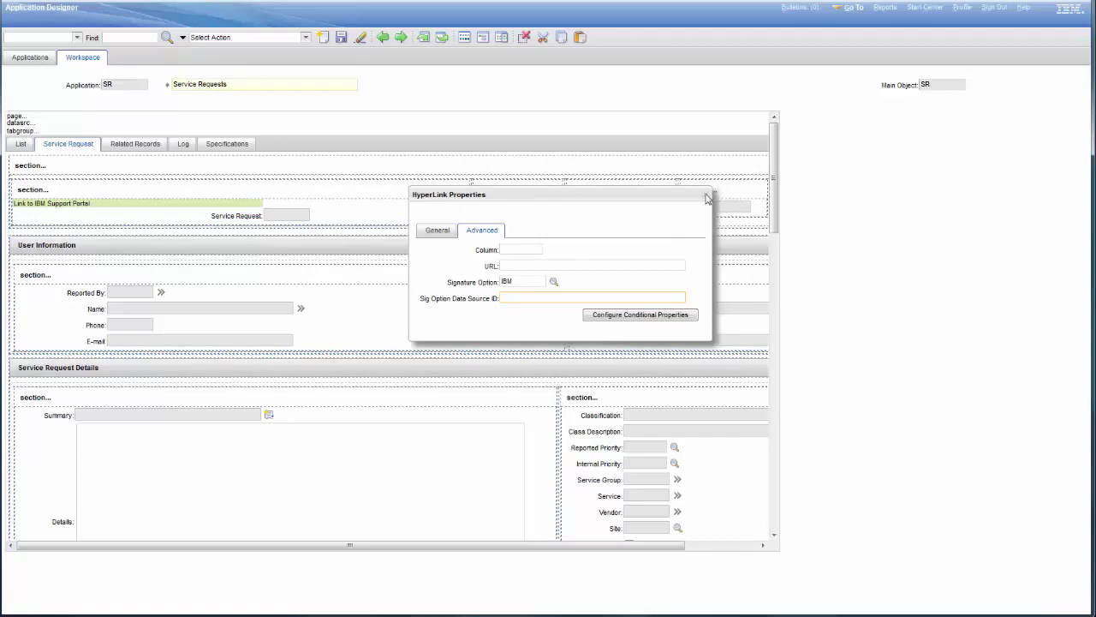
pyautogui.click(708, 199)
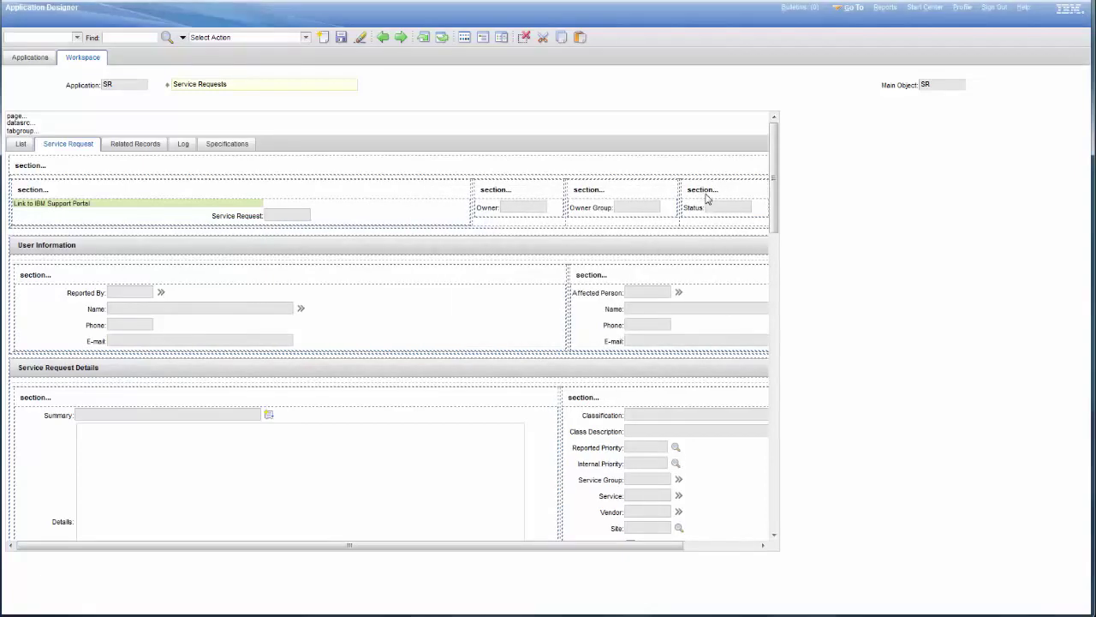
pyautogui.click(340, 37)
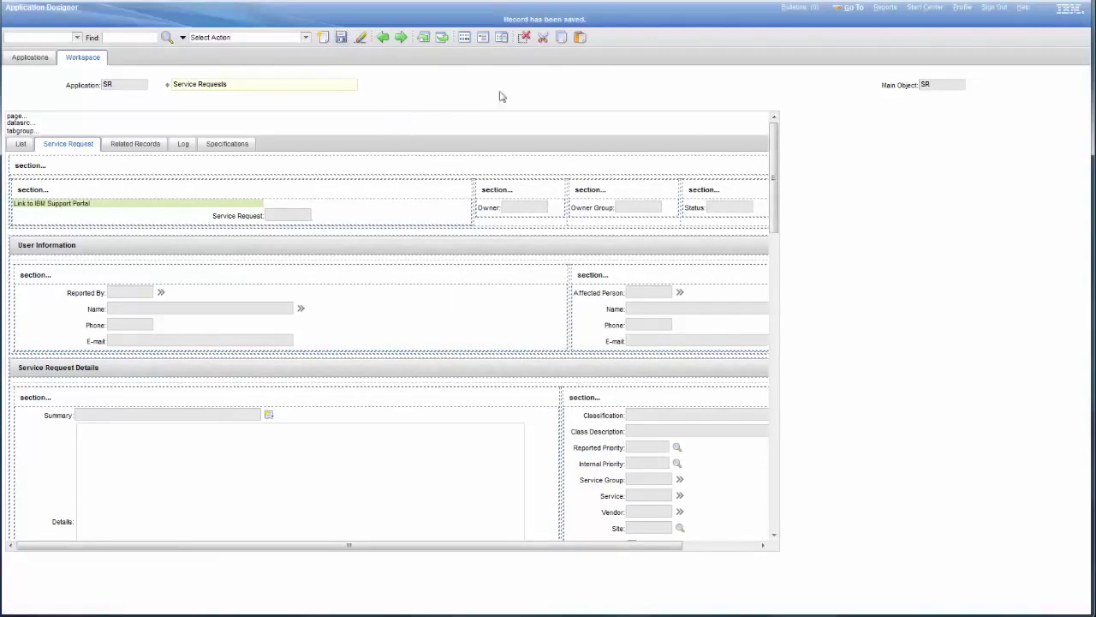
# Open Security Groups, search groups for 'ma', and open the MAXADMIN record
pyautogui.click(855, 10)
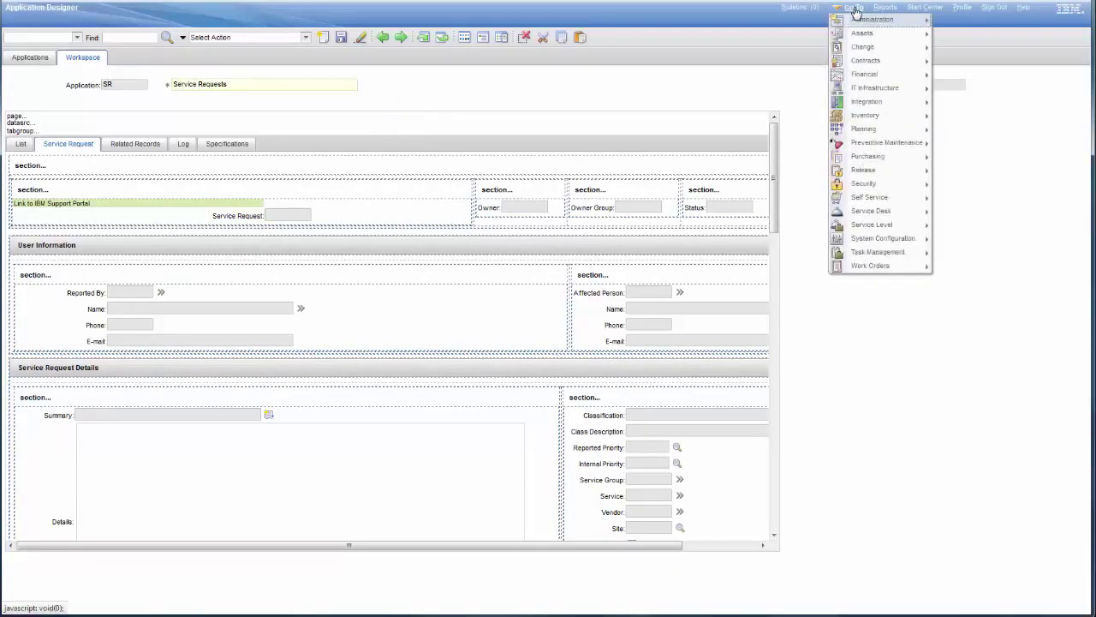
pyautogui.moveTo(883, 189)
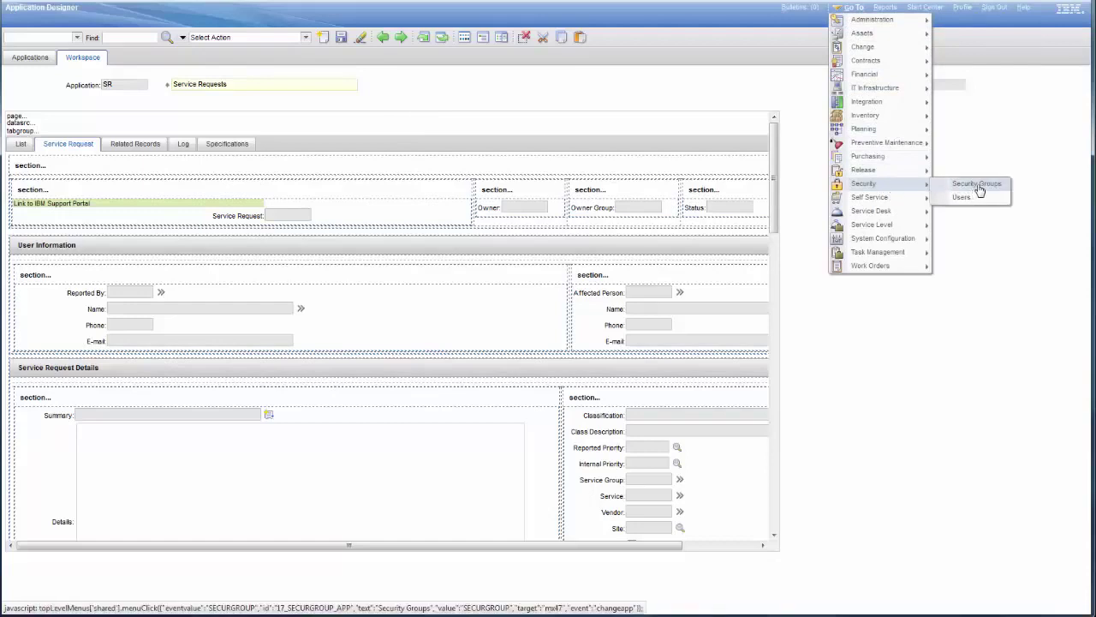
pyautogui.click(977, 184)
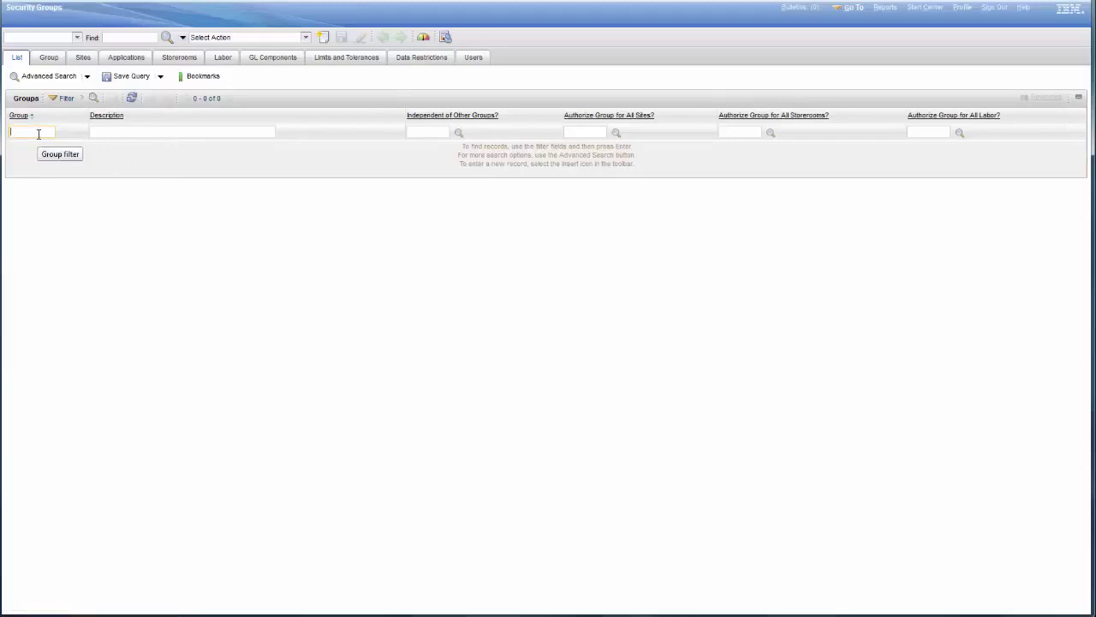
pyautogui.write('maxadmin')
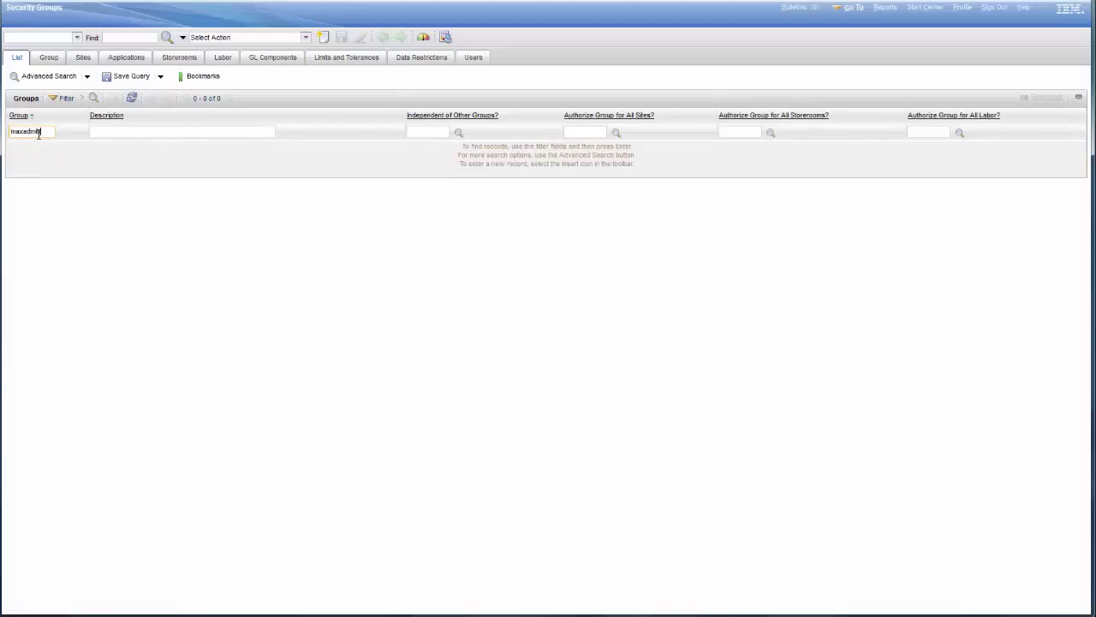
pyautogui.press('Return')
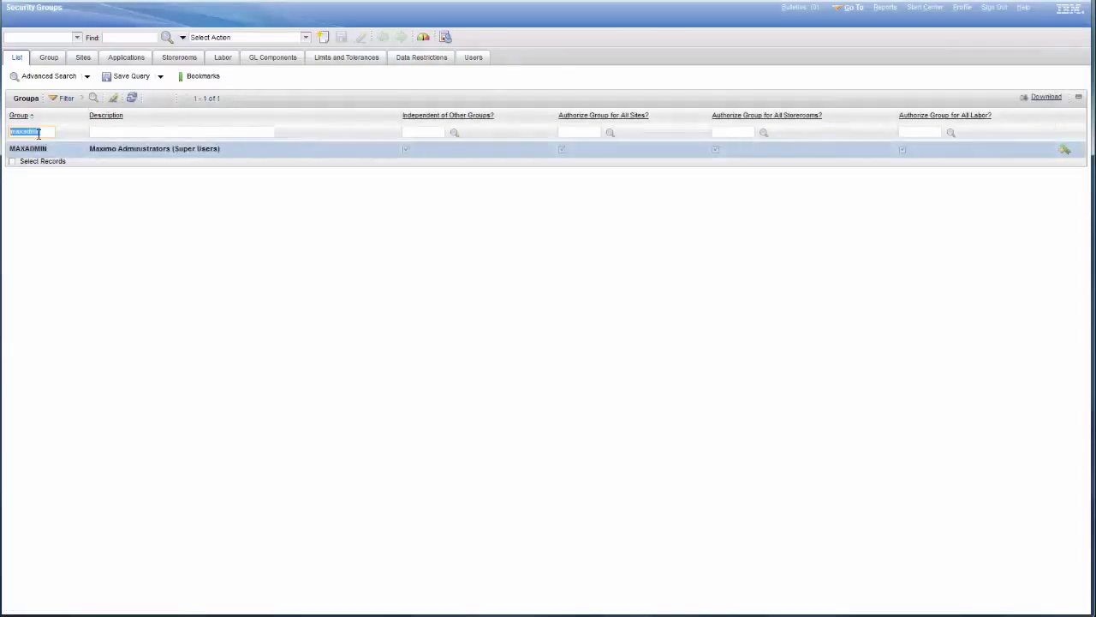
pyautogui.click(28, 150)
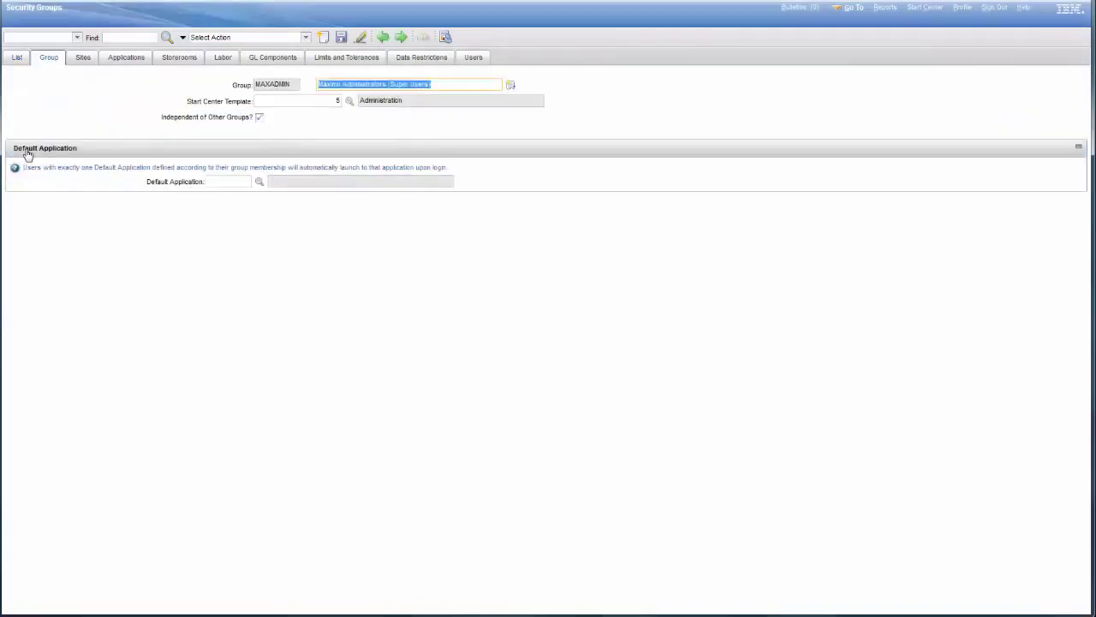
# Filter the group's applications by 'ser' and select Service Requests
pyautogui.click(124, 58)
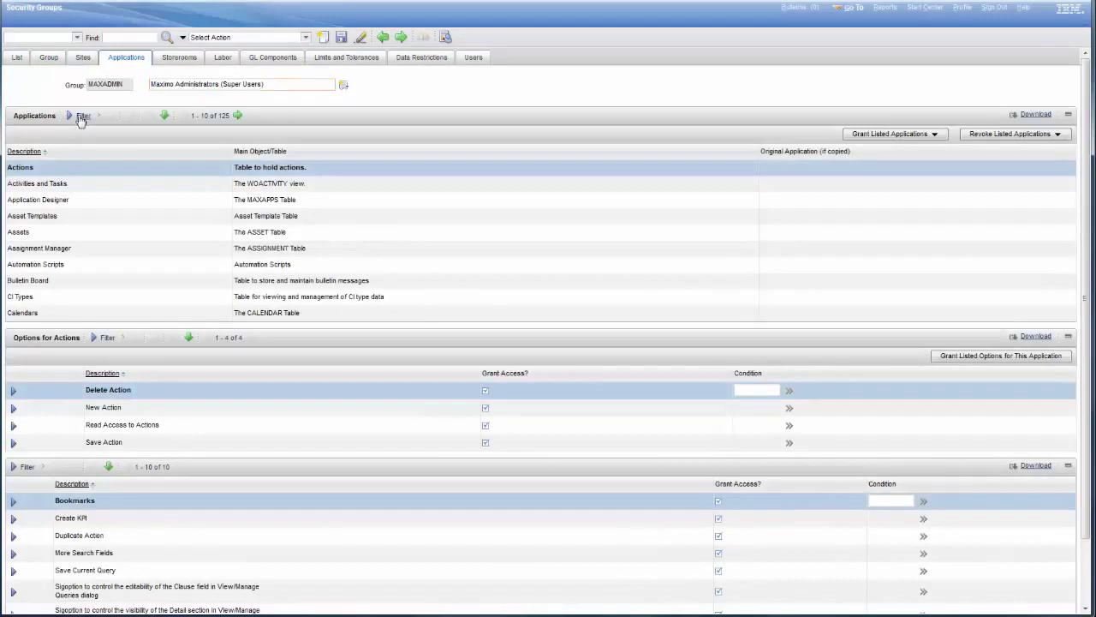
pyautogui.click(82, 114)
pyautogui.write('service request')
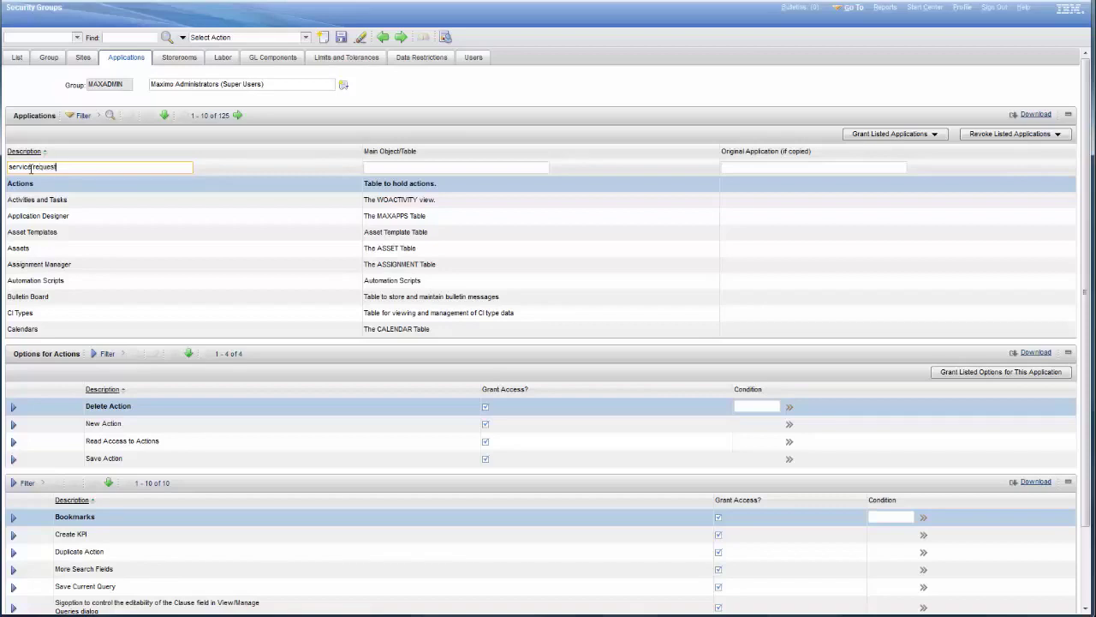
pyautogui.press('Return')
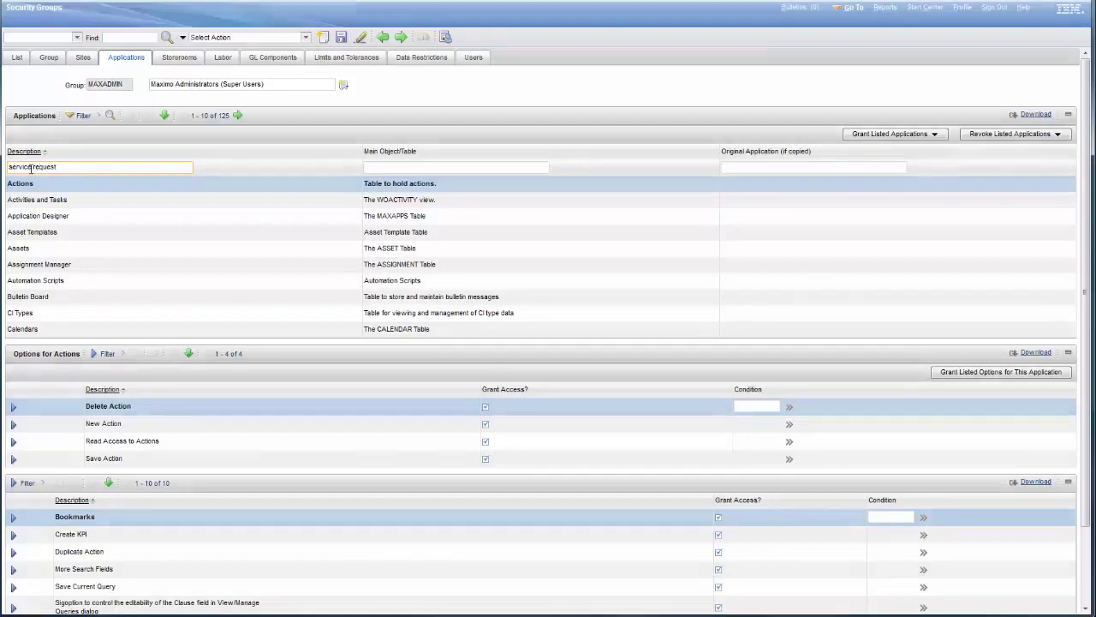
pyautogui.click(33, 199)
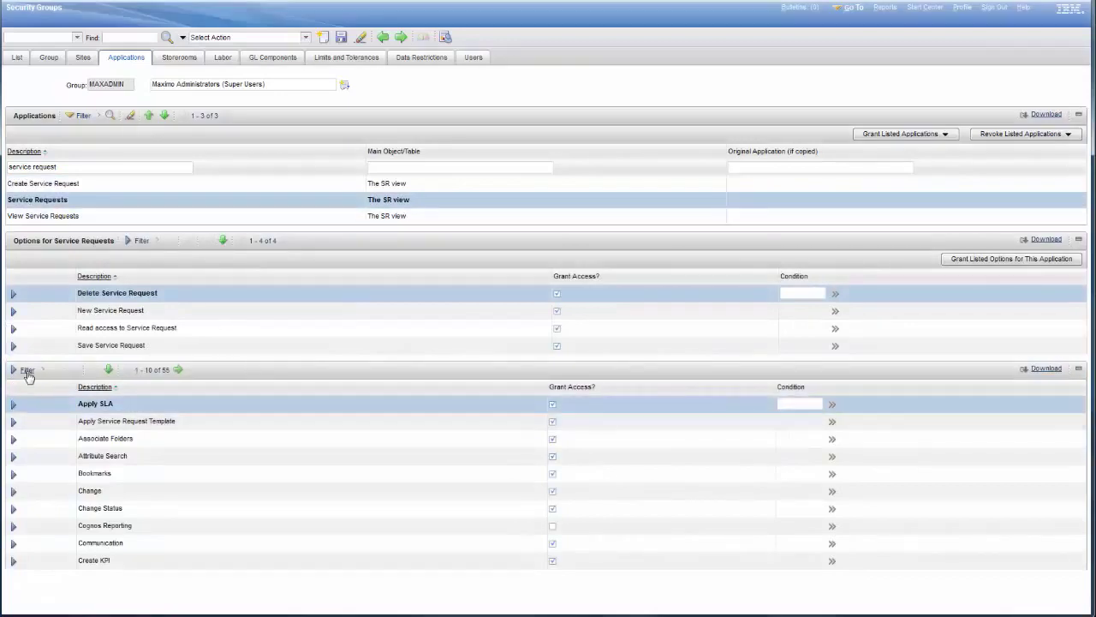
# Filter options by 'IBM', grant access to IBM Support Portal, save, and sign out
pyautogui.click(29, 371)
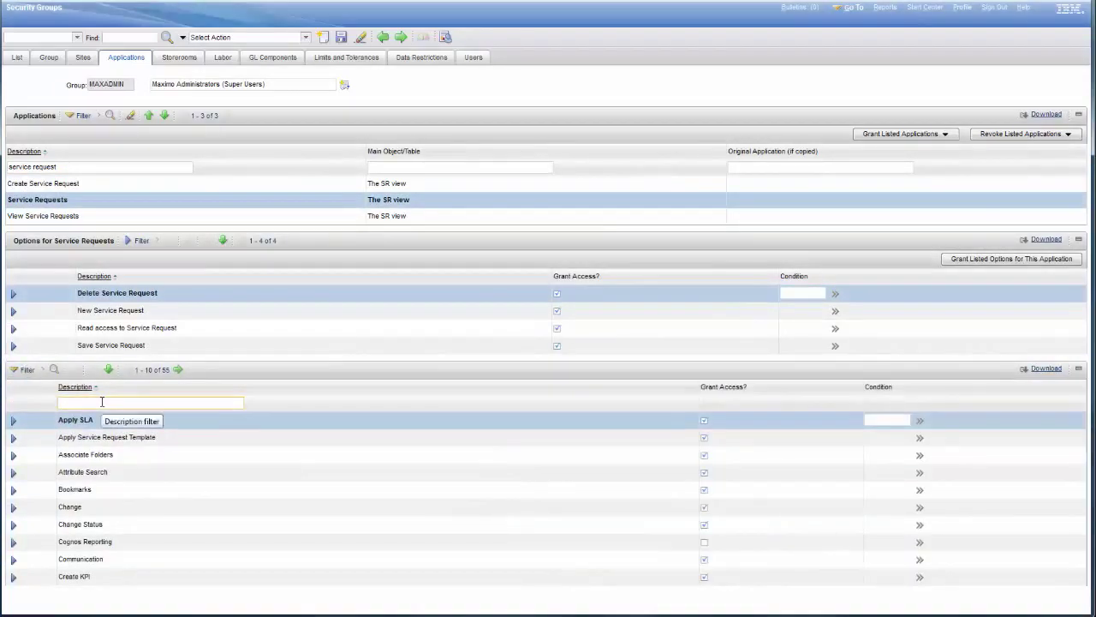
pyautogui.write('IBM')
pyautogui.press('Return')
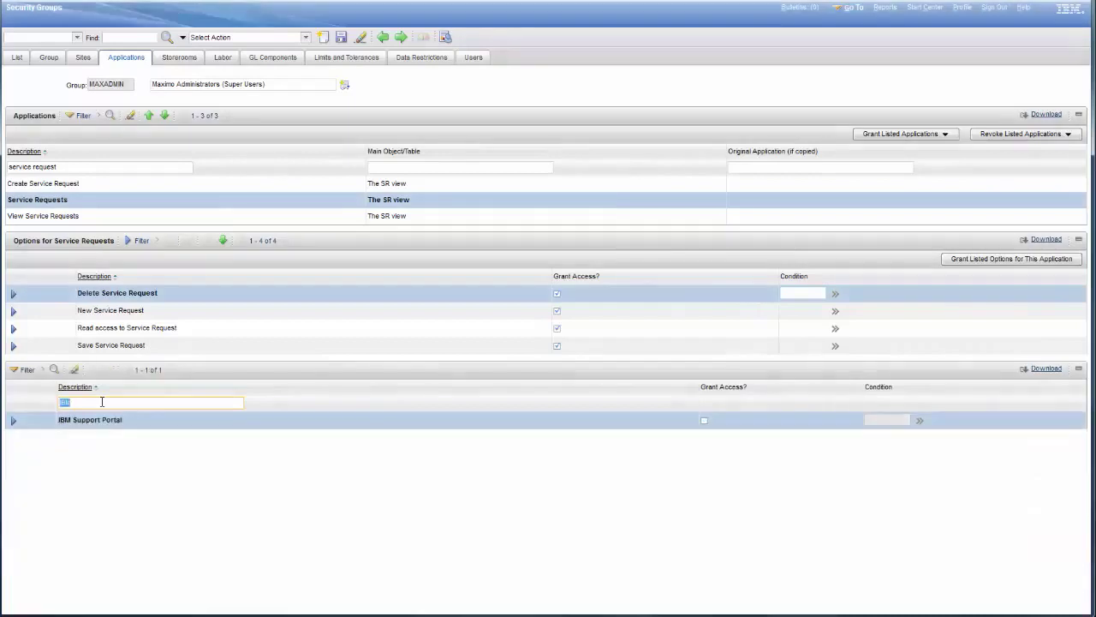
pyautogui.click(704, 421)
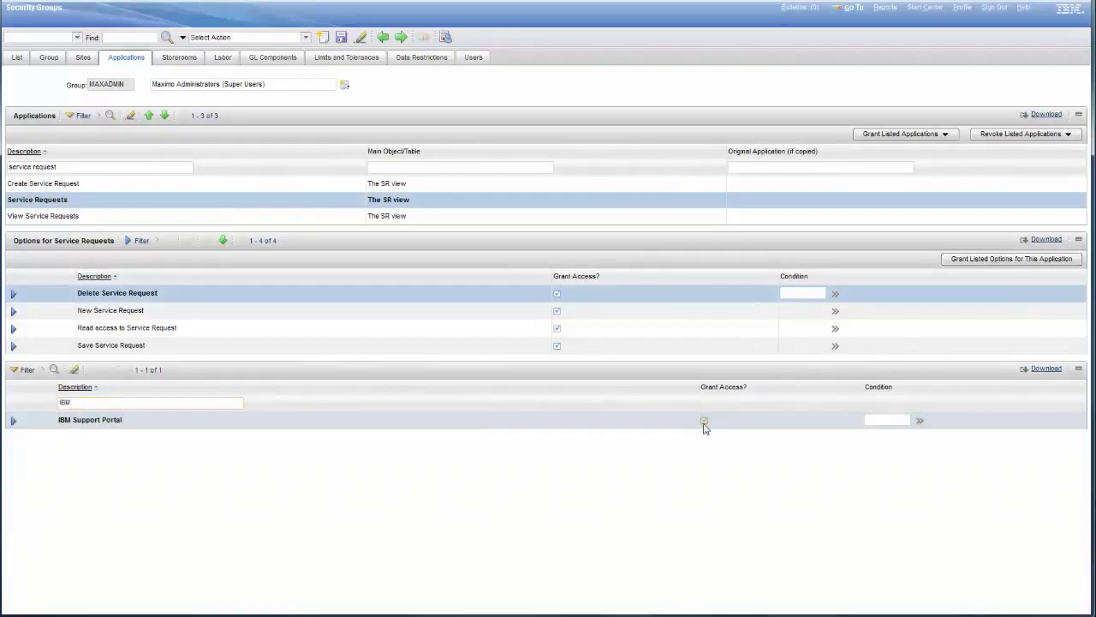
pyautogui.click(341, 38)
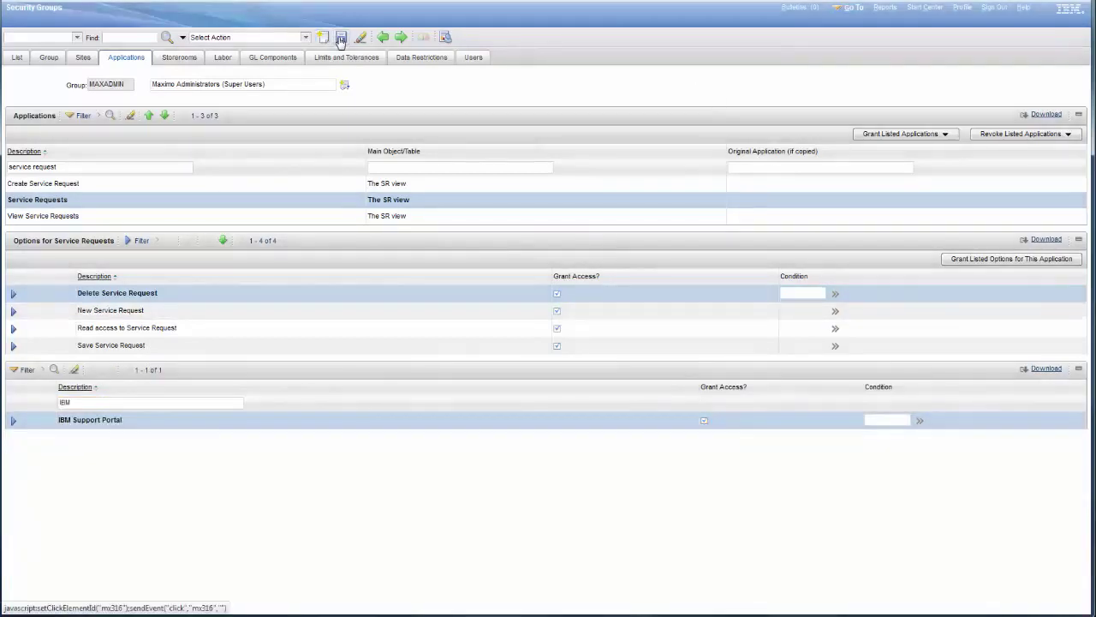
pyautogui.click(604, 198)
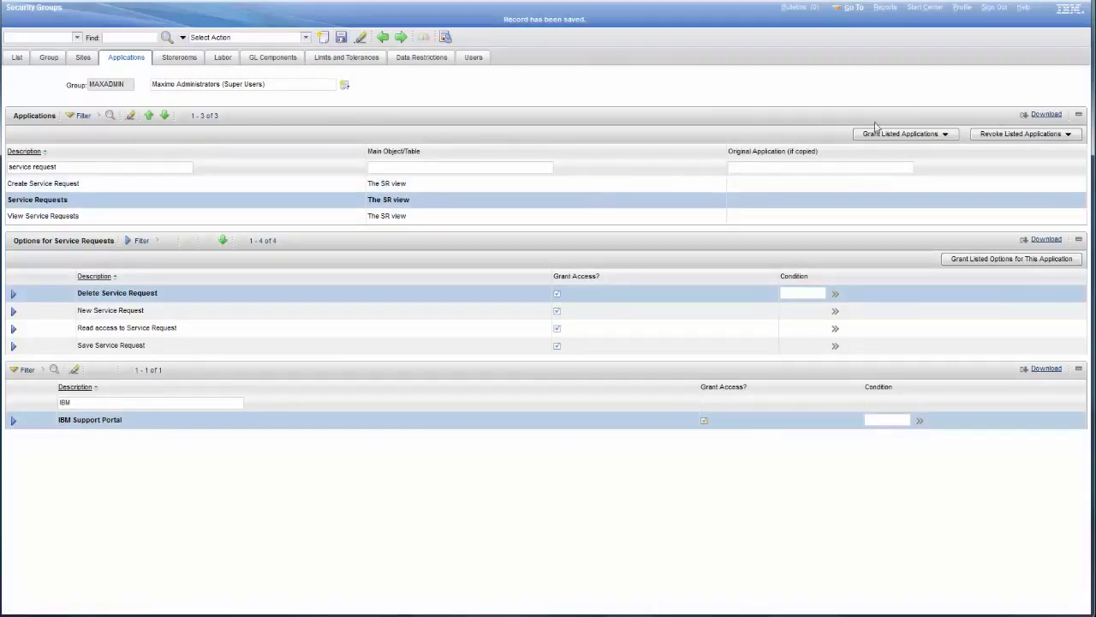
pyautogui.click(995, 10)
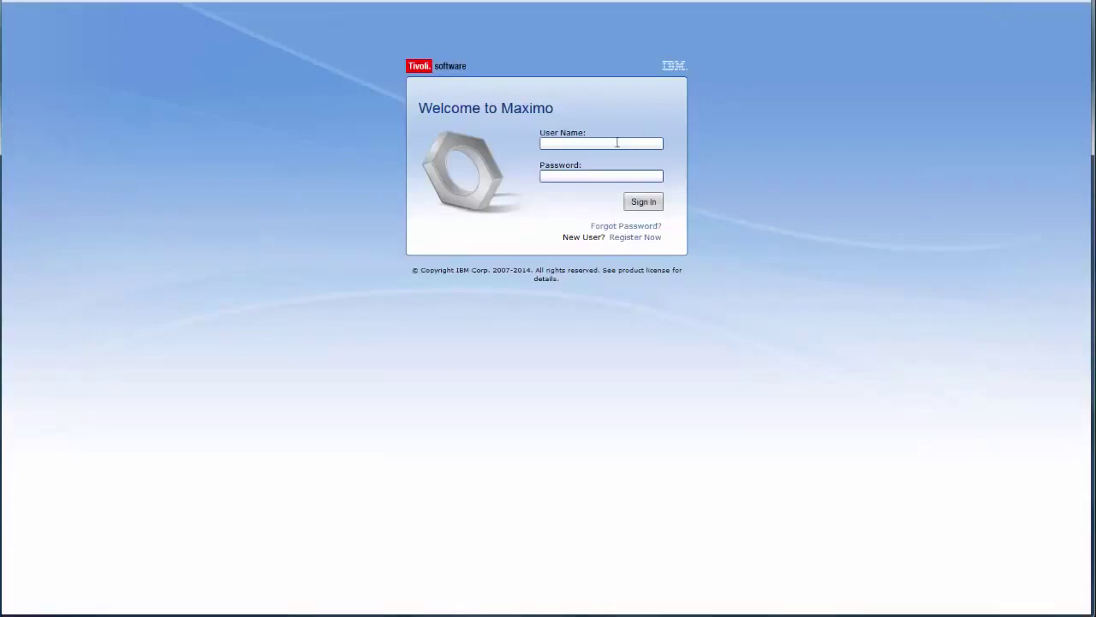
# Sign back in as the administrator user and dismiss the remember-password prompt
pyautogui.write('maxadmin')
pyautogui.press('Tab')
pyautogui.click(649, 204)
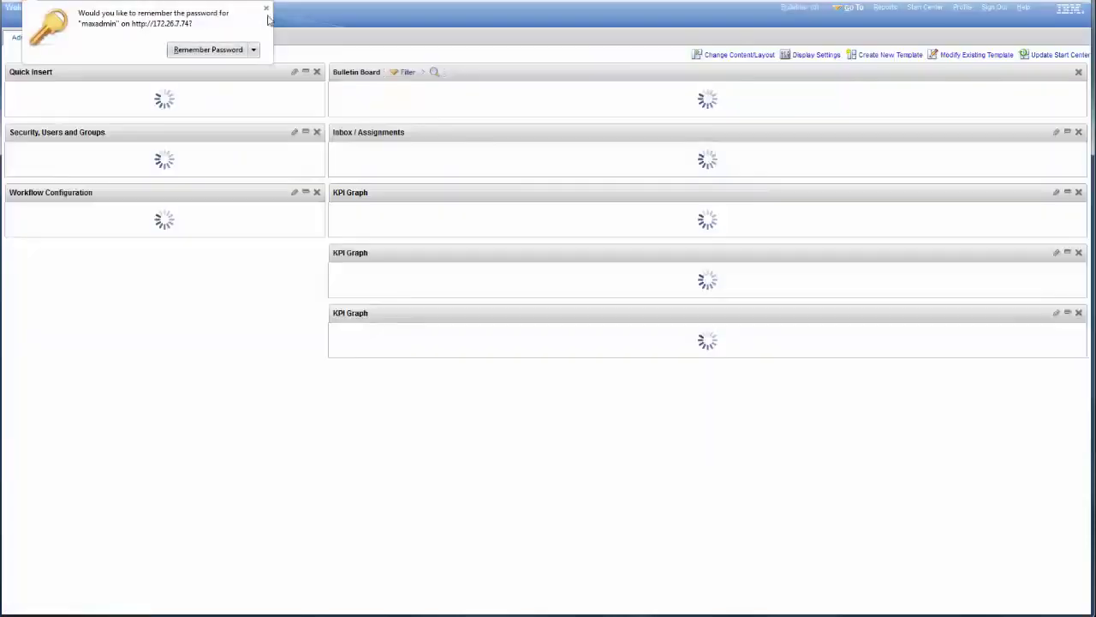
pyautogui.click(266, 9)
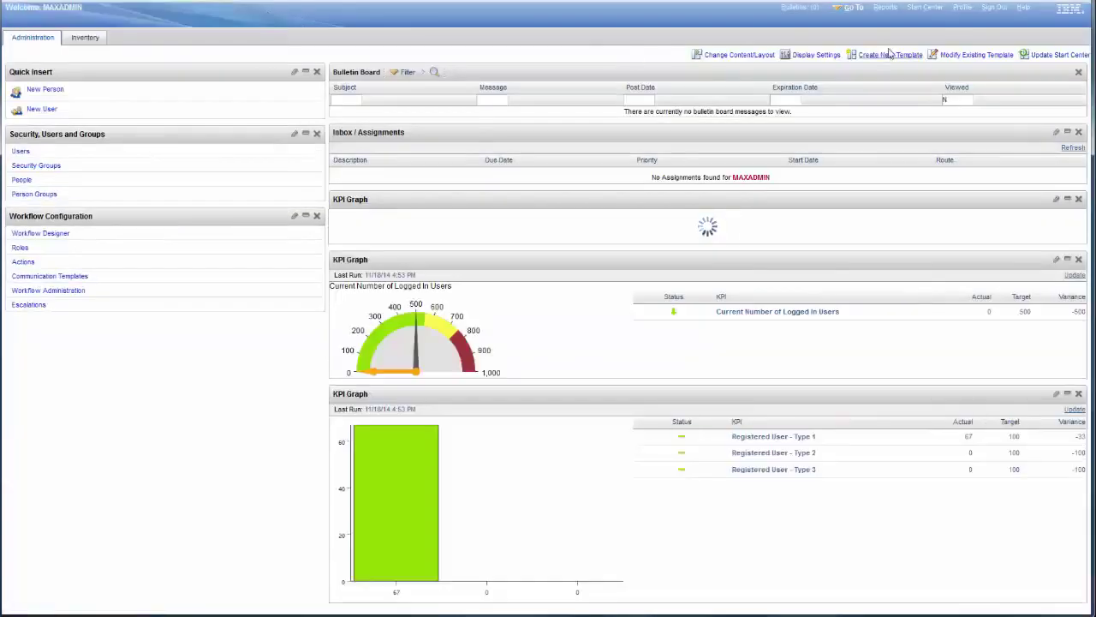
# Go to Service Desk > Service Requests
pyautogui.click(856, 10)
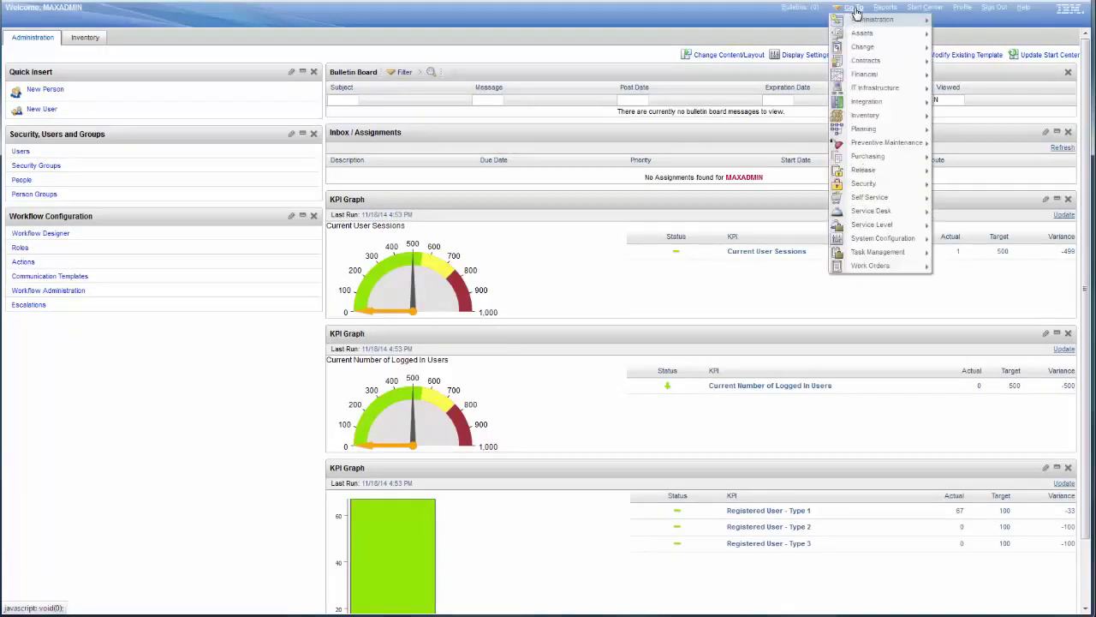
pyautogui.moveTo(879, 216)
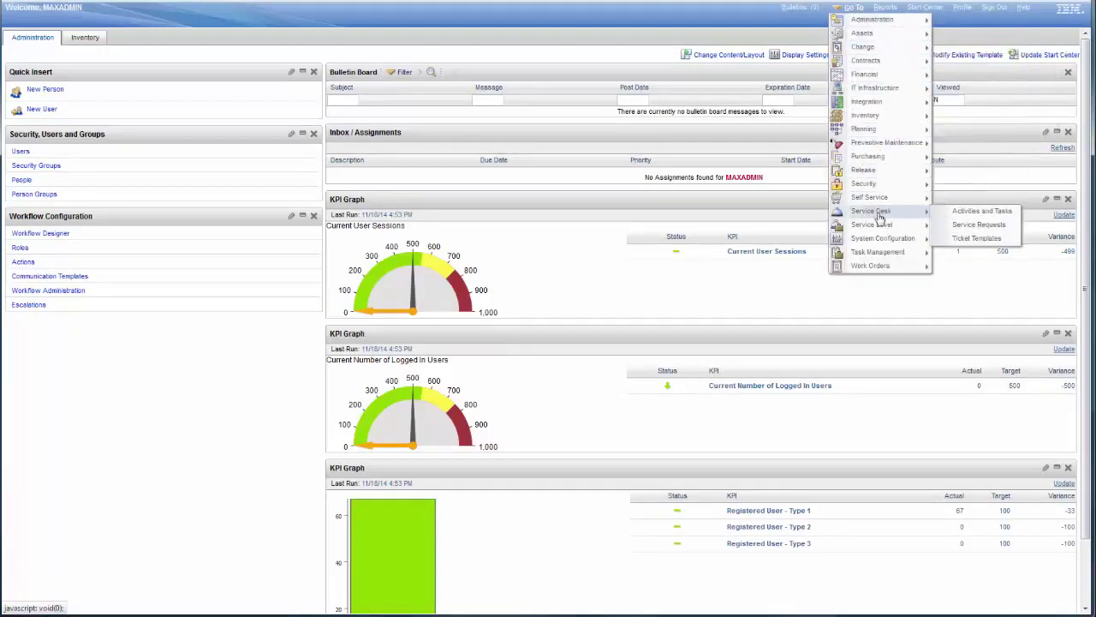
pyautogui.click(979, 224)
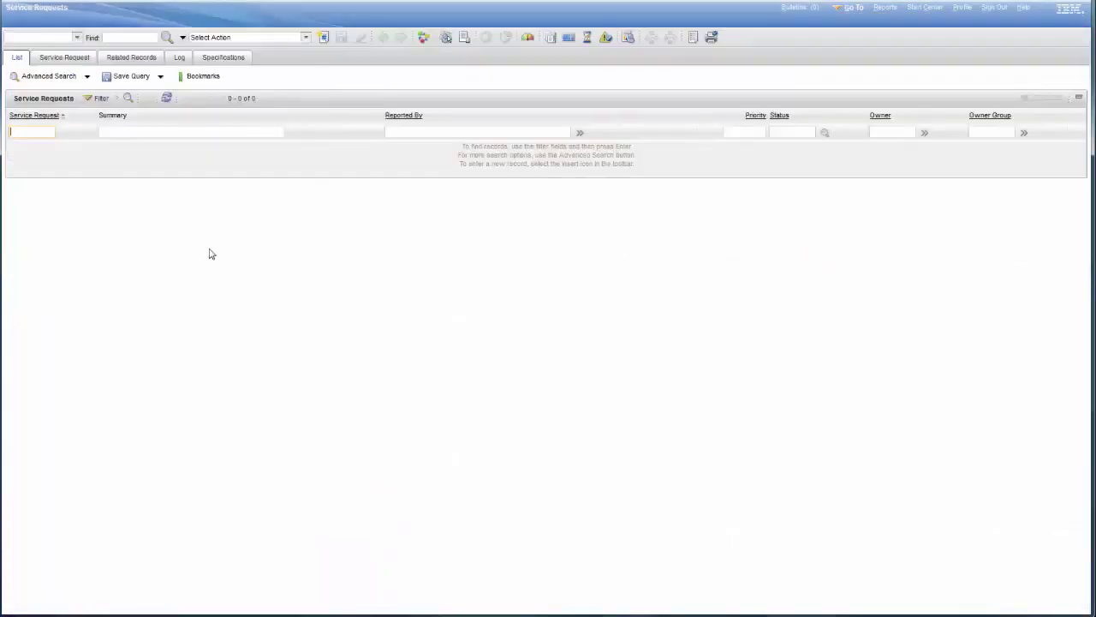
# Open request 1002 'Conference room is too hot', launch the IBM Support Portal link, enlarge it, then close it
pyautogui.press('Return')
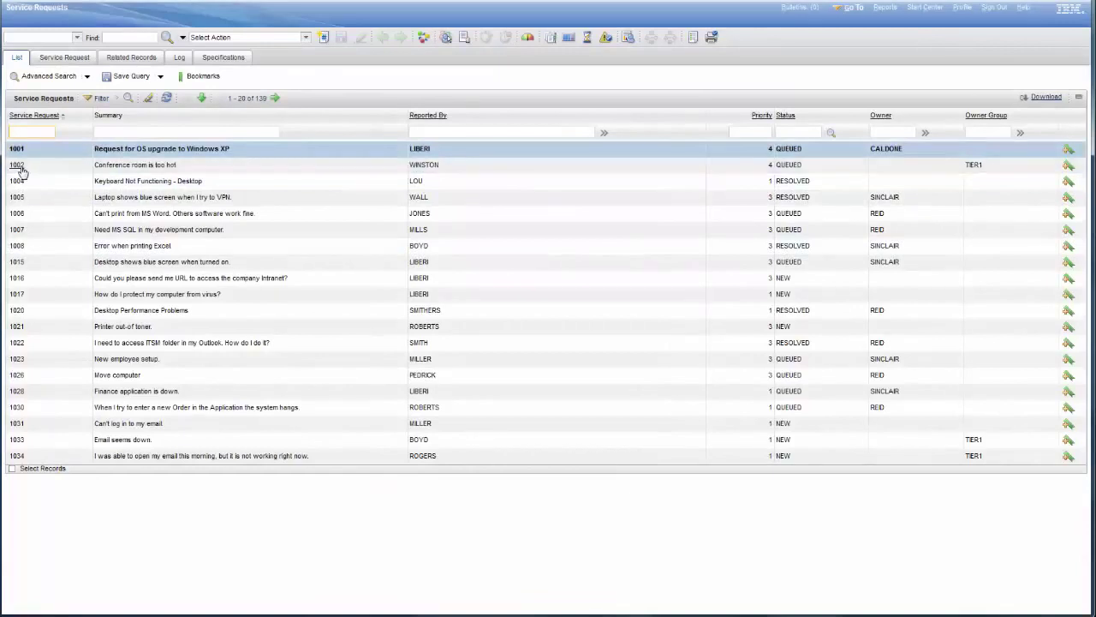
pyautogui.click(19, 166)
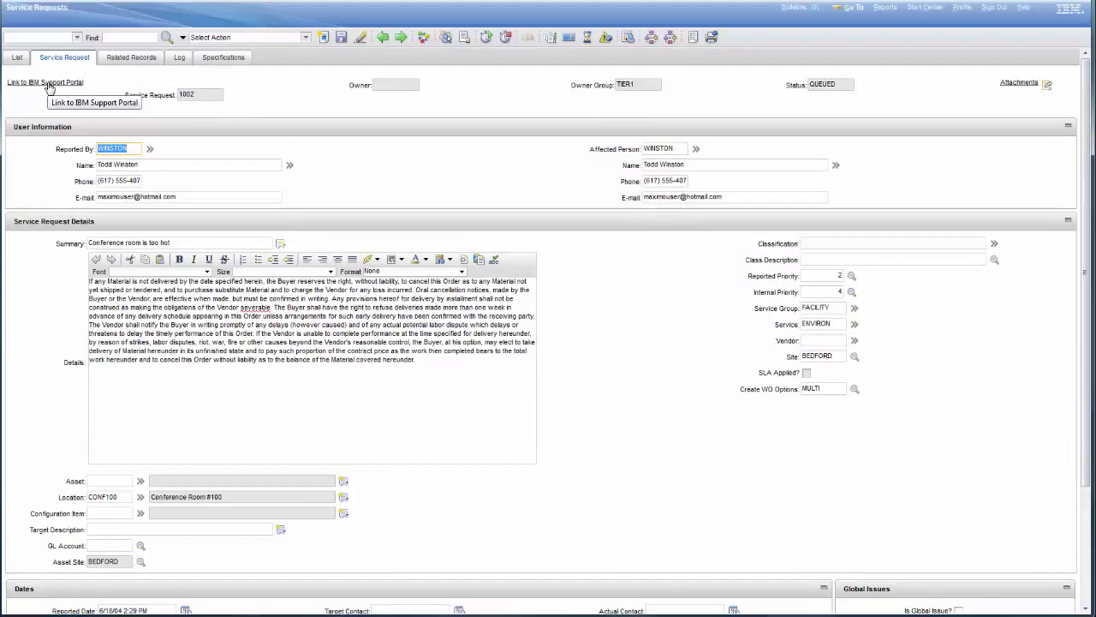
pyautogui.click(47, 83)
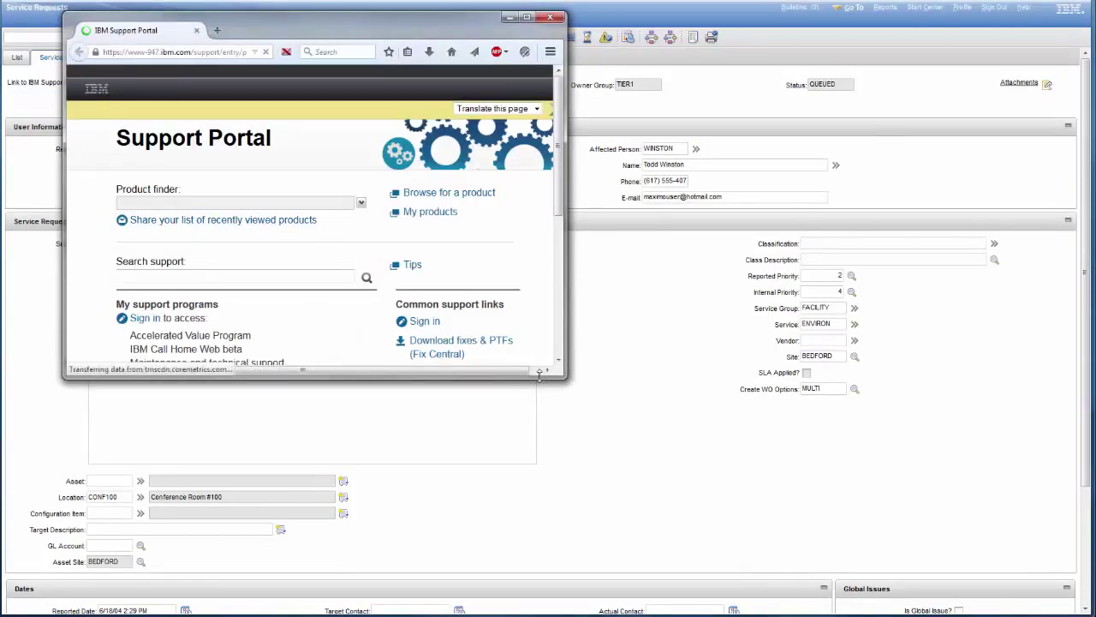
pyautogui.moveTo(566, 377); pyautogui.dragTo(787, 533)
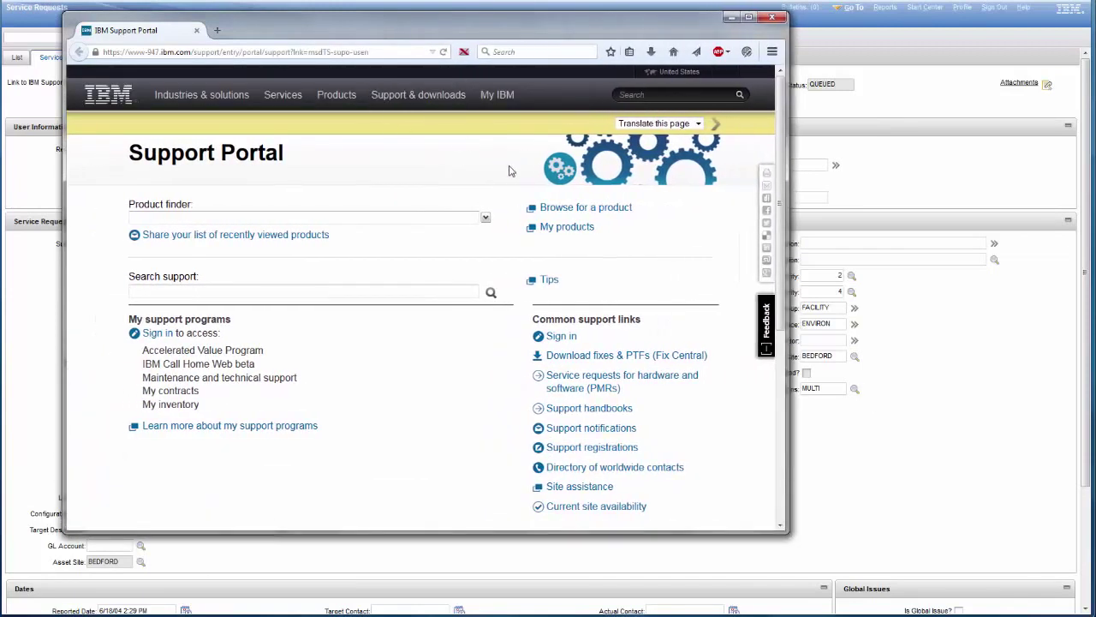
pyautogui.click(780, 18)
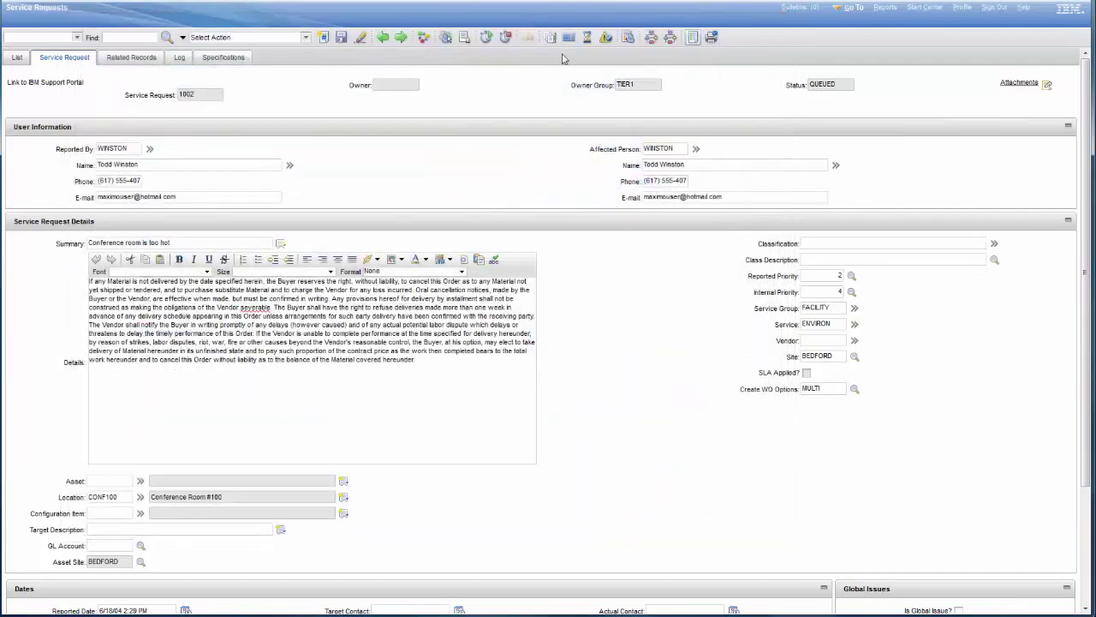
pyautogui.click(305, 39)
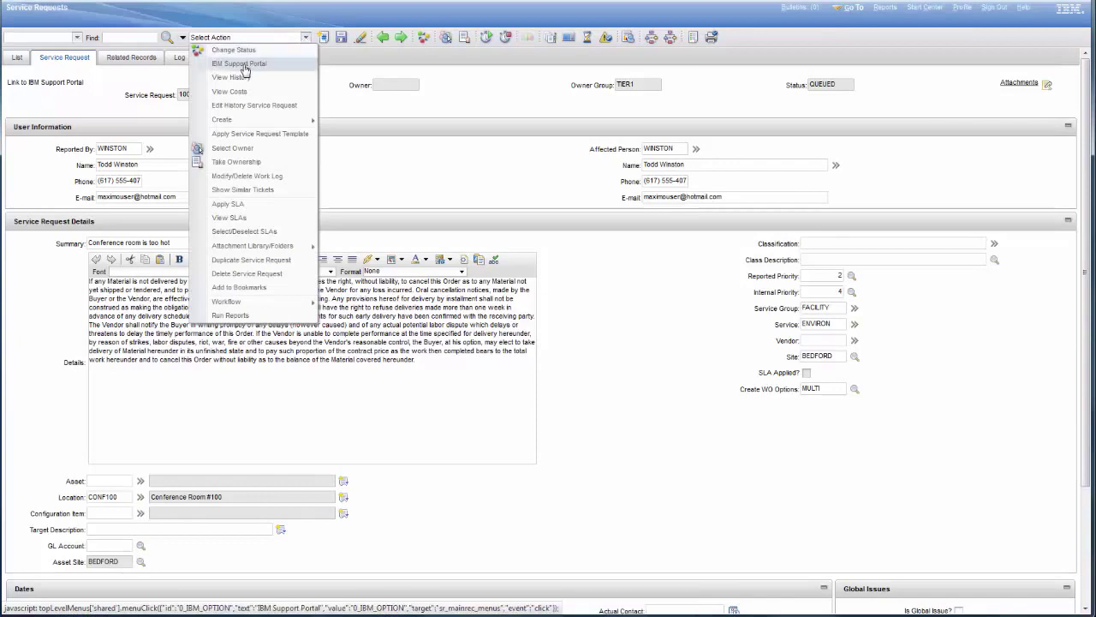
pyautogui.click(242, 64)
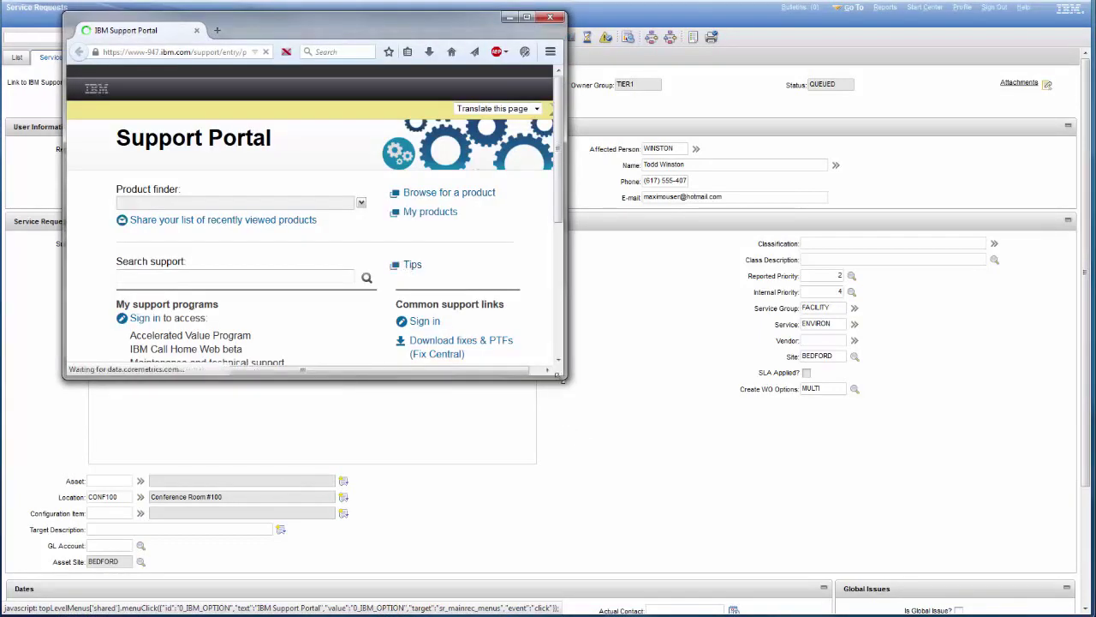
pyautogui.moveTo(567, 378); pyautogui.dragTo(814, 535)
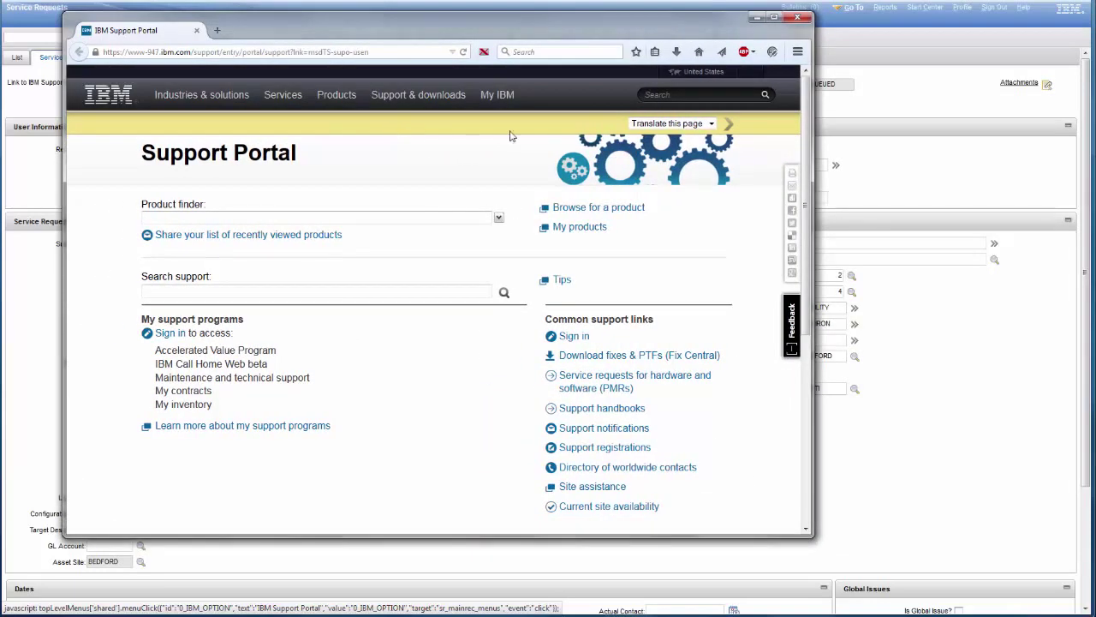
pyautogui.click(797, 17)
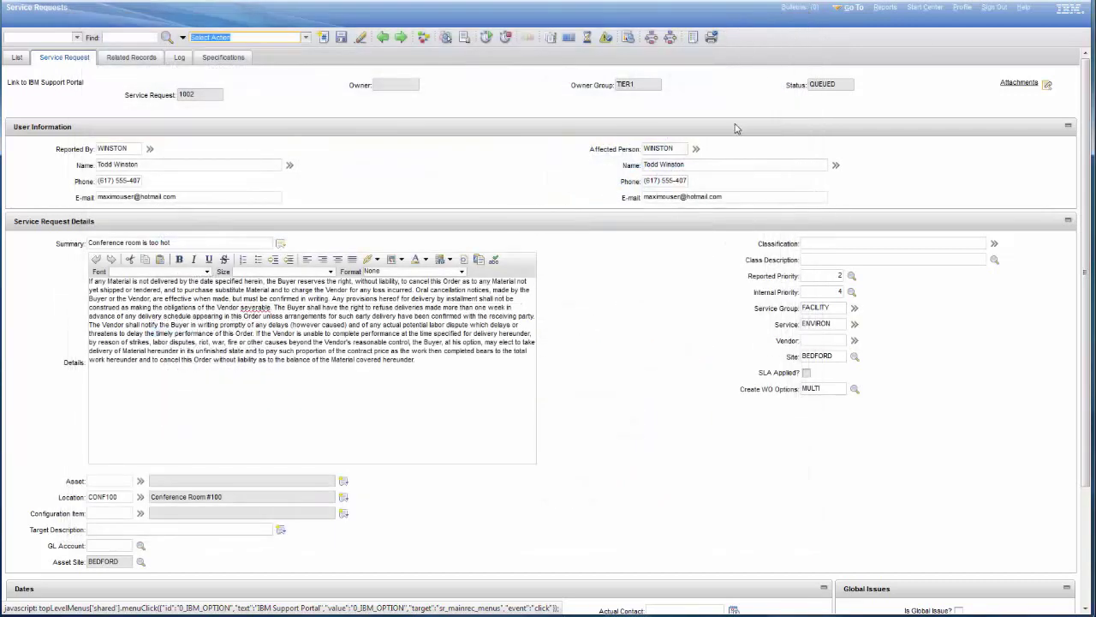